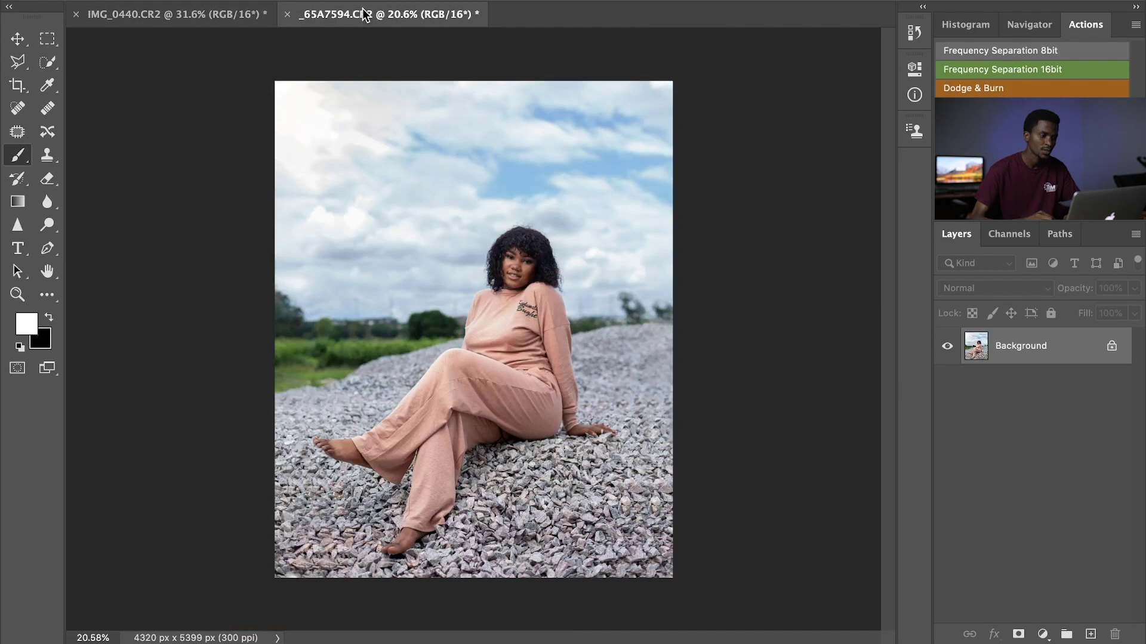
Switch to the IMG_0440.CR2 portrait and add a Black & White adjustment layer with the Multiply blend mode
left_click(216, 21)
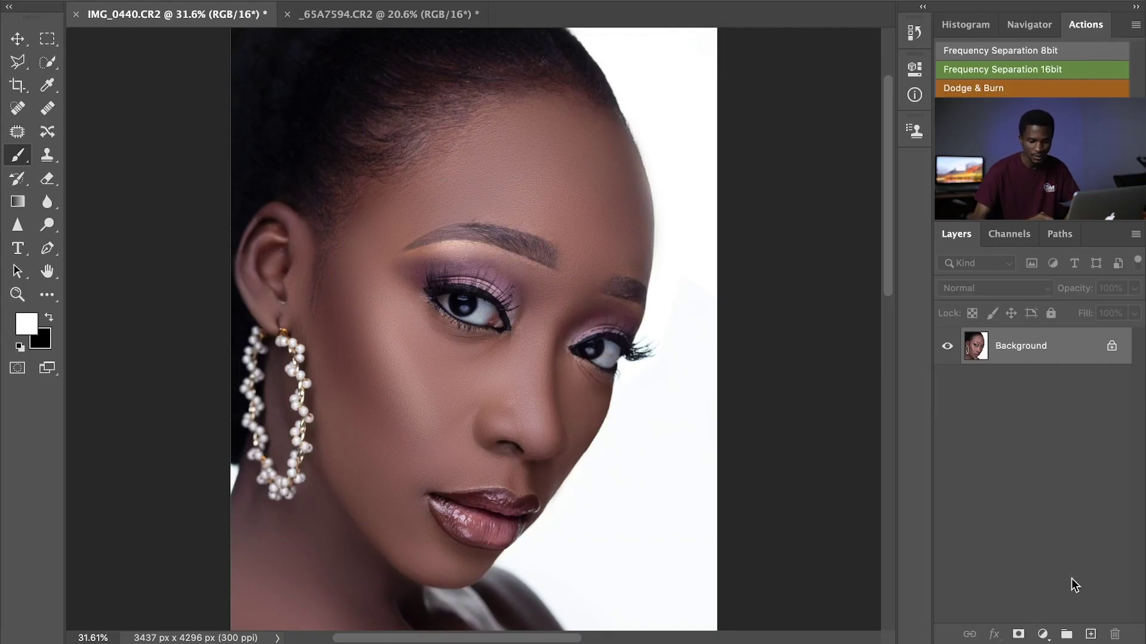
left_click(1043, 634)
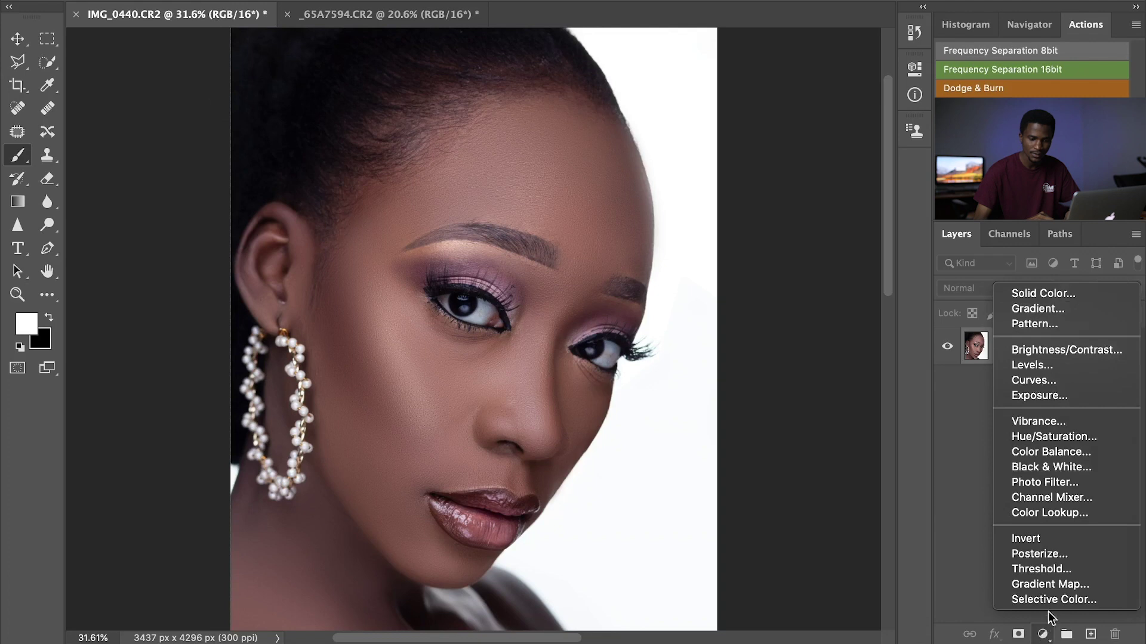
left_click(1050, 466)
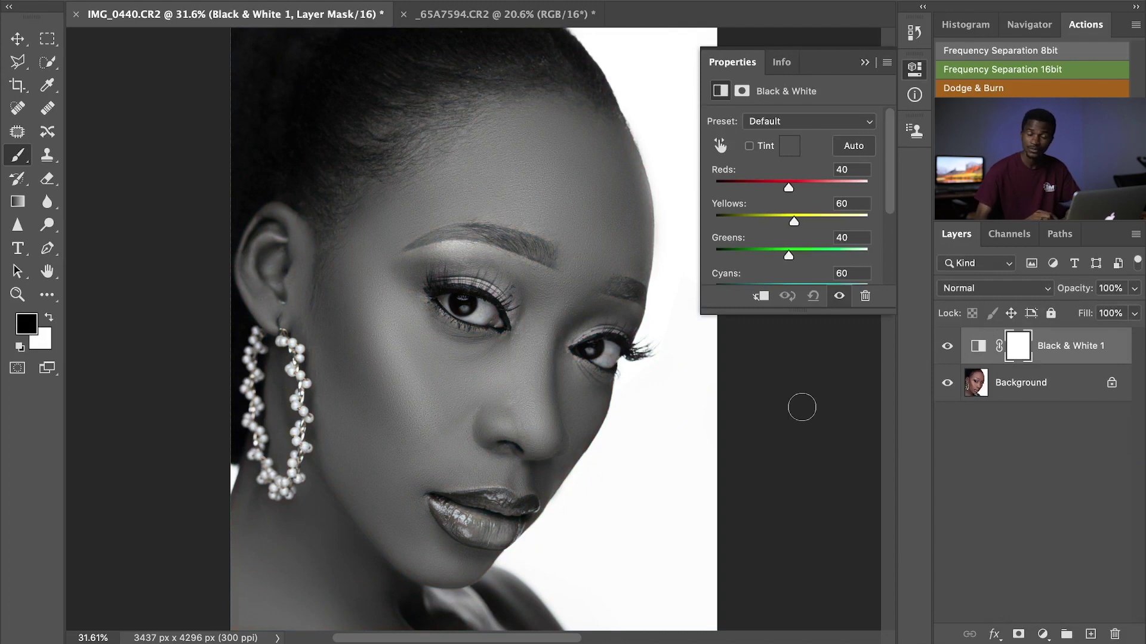
left_click(976, 293)
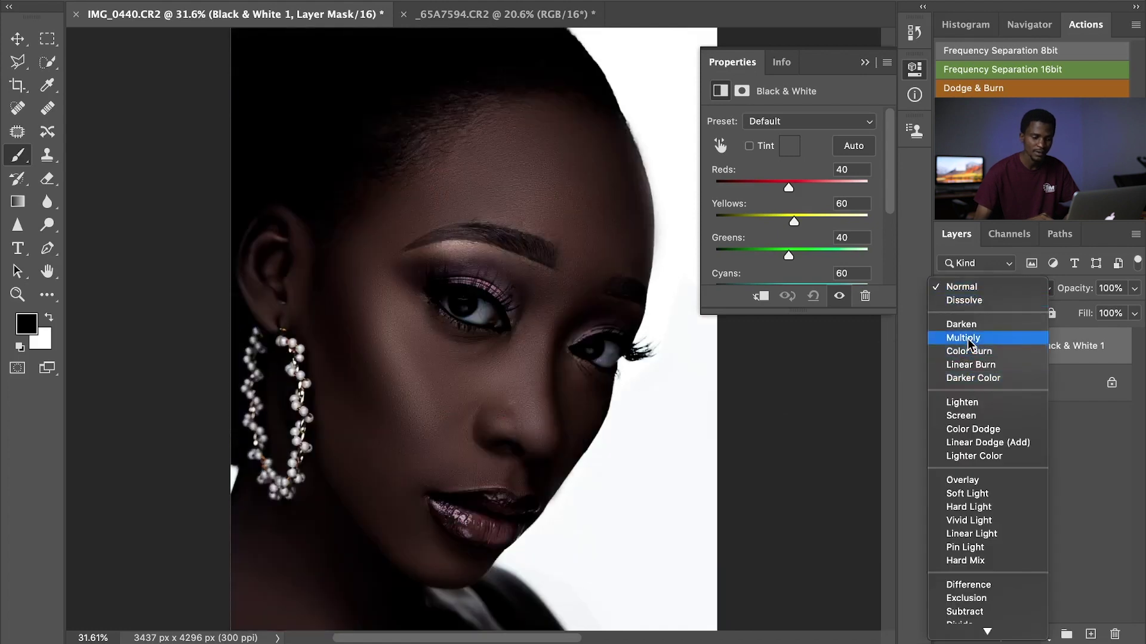
left_click(968, 338)
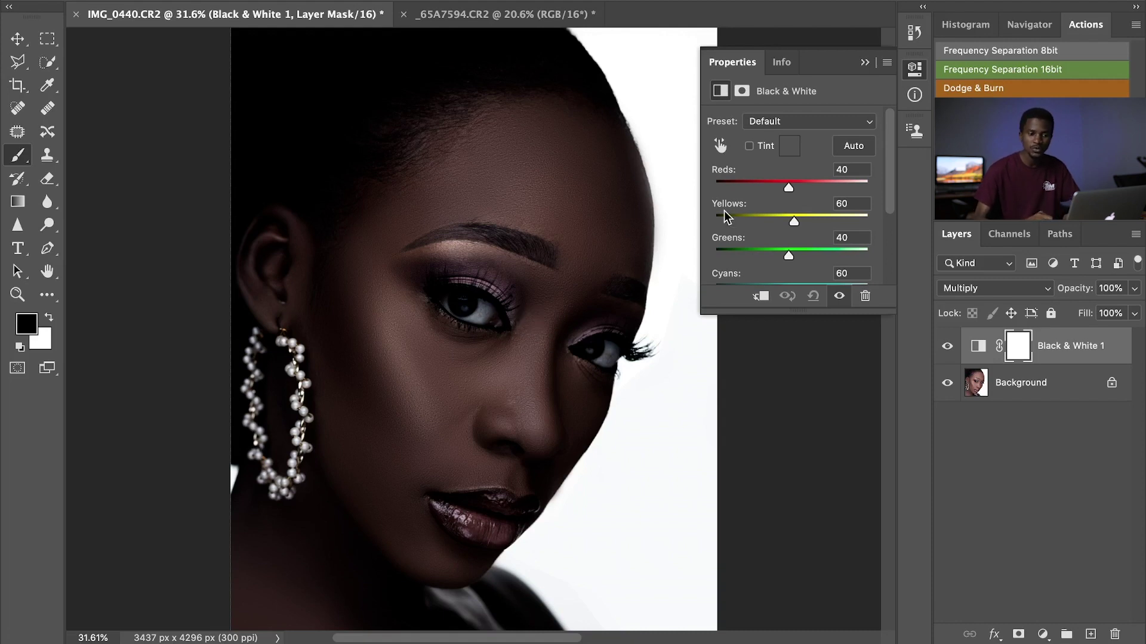
Set the Black & White adjustment's Reds to 149 and Yellows to 149, and compare the portrait with and without the layer
scroll(893, 160, "down", 2)
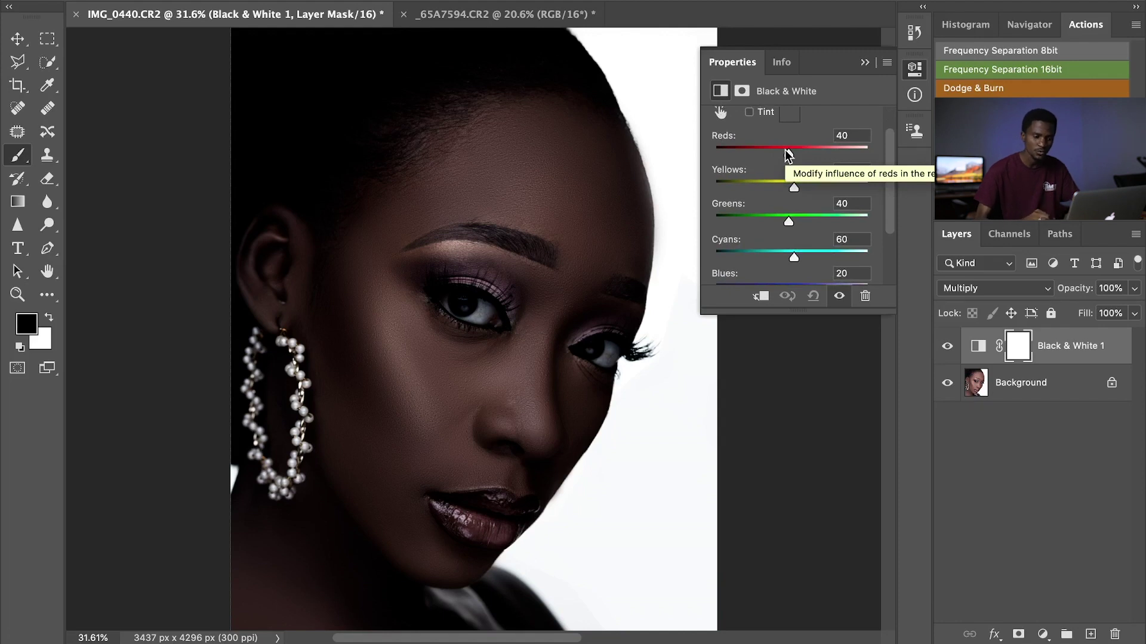
left_click_drag(789, 154, 764, 153)
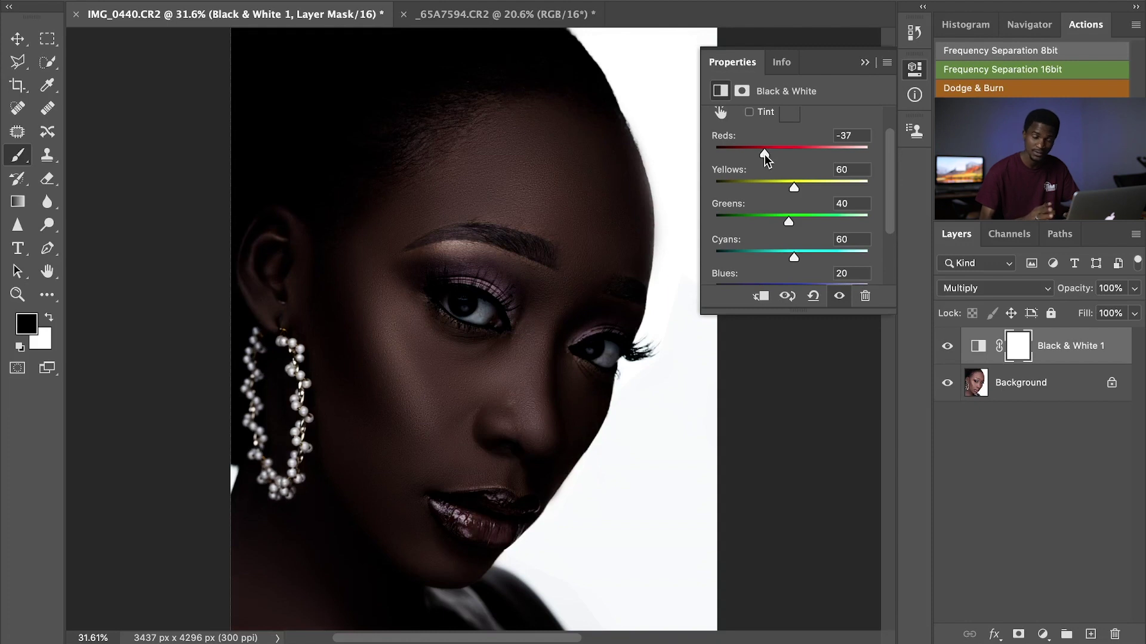
left_click_drag(764, 154, 775, 154)
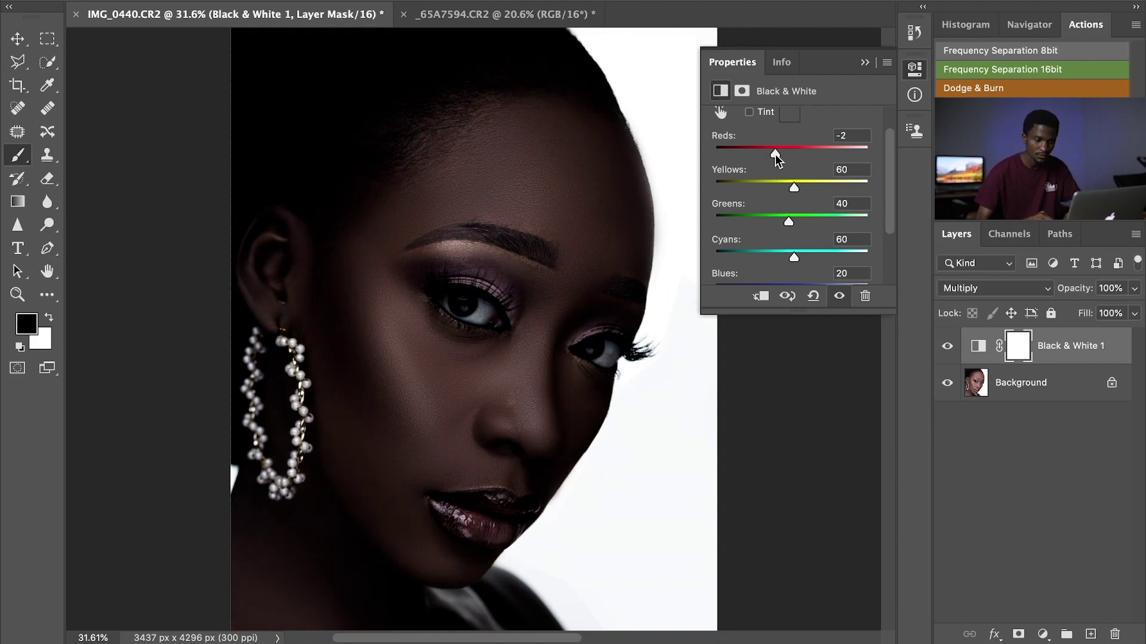
left_click_drag(777, 152, 822, 152)
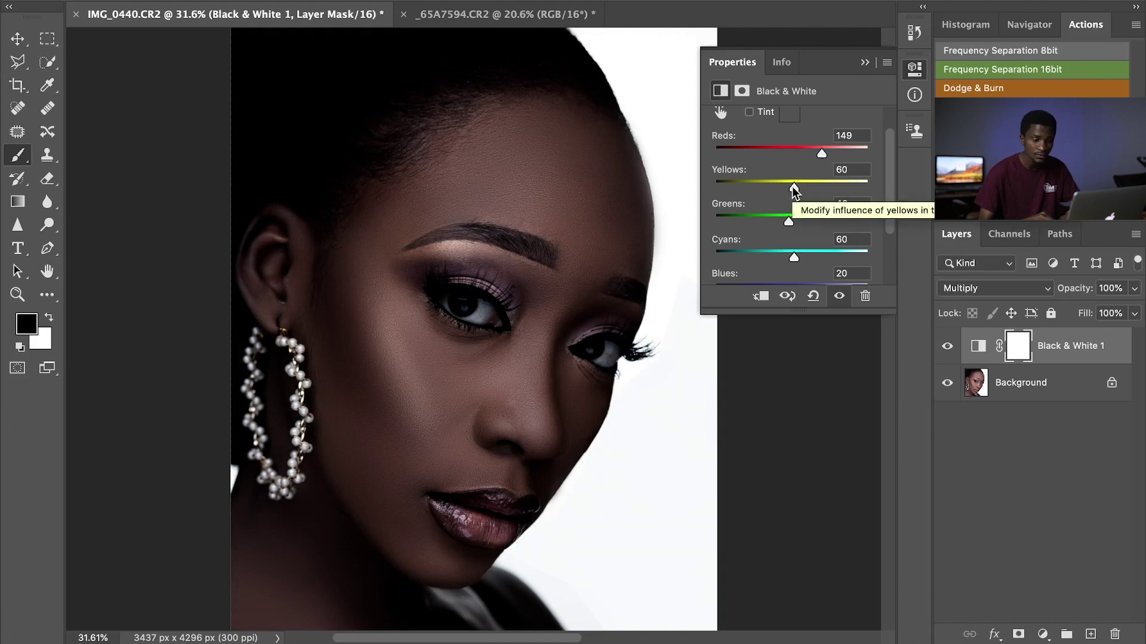
left_click_drag(793, 186, 792, 187)
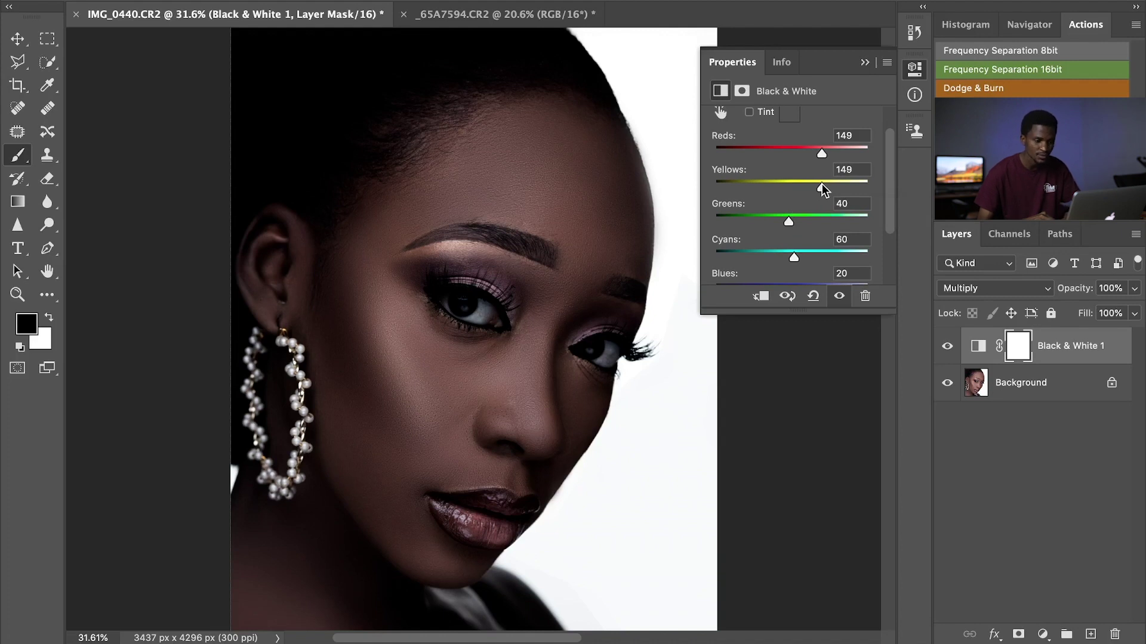
left_click(947, 352)
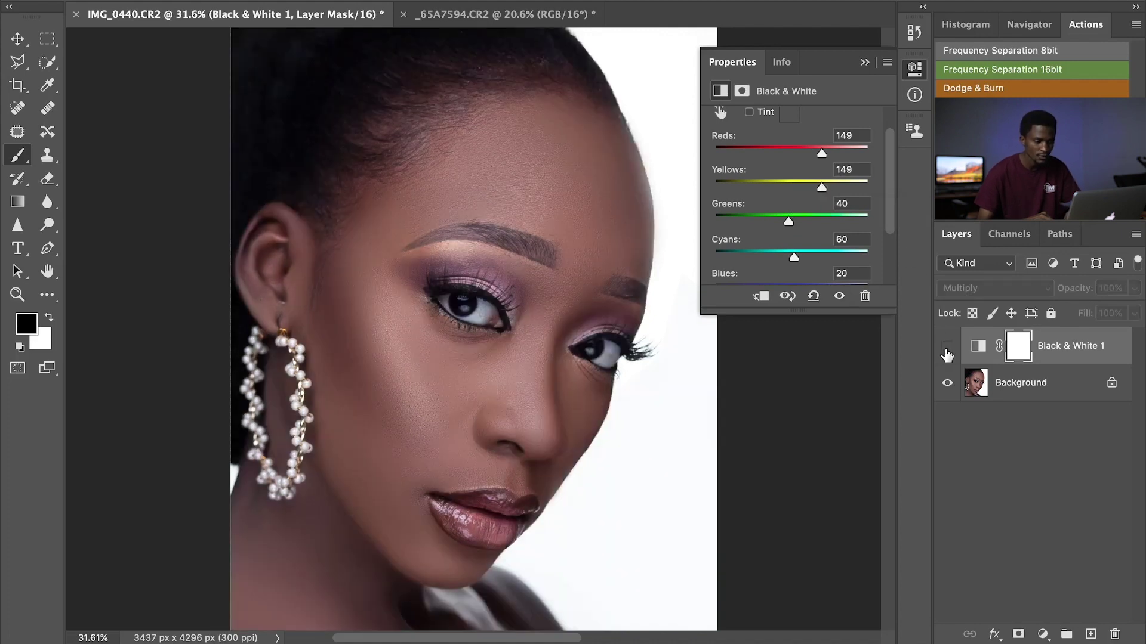
left_click(947, 347)
left_click(947, 349)
left_click(947, 350)
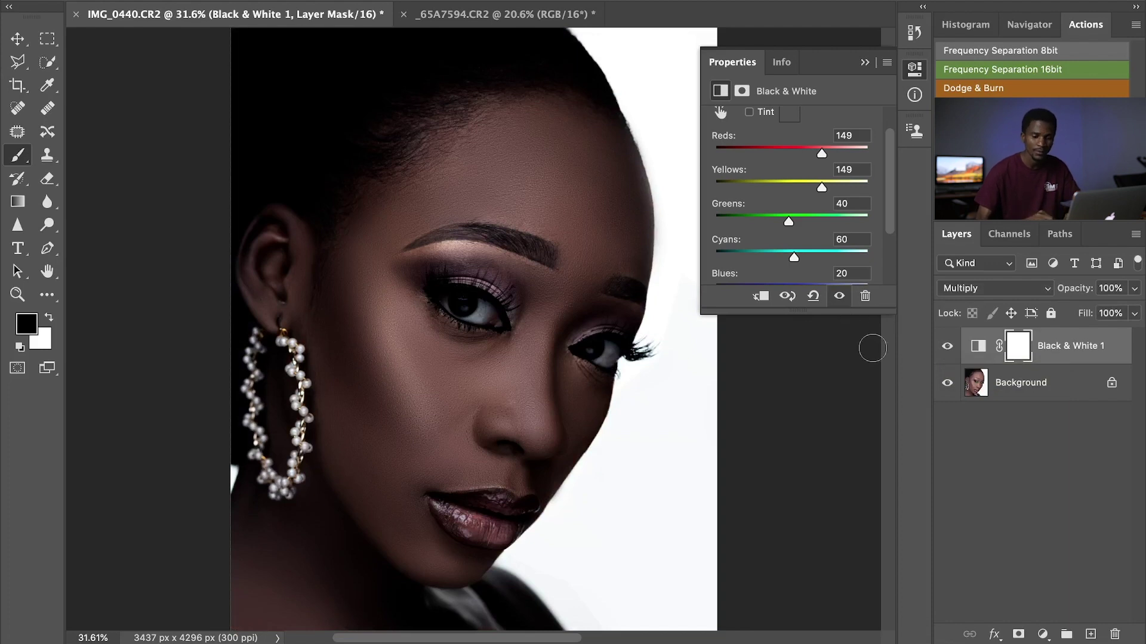
Lower the Black & White layer's opacity to 70% and compare the portrait with the layer hidden and shown
left_click_drag(1072, 292, 1048, 298)
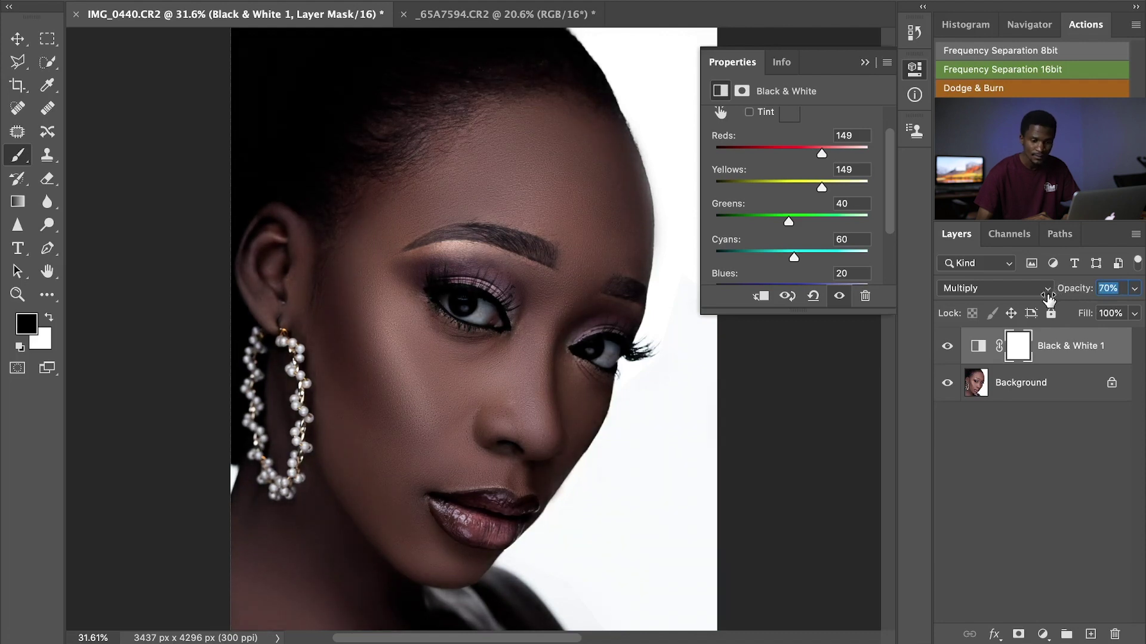
left_click_drag(1049, 297, 1047, 294)
left_click(947, 347)
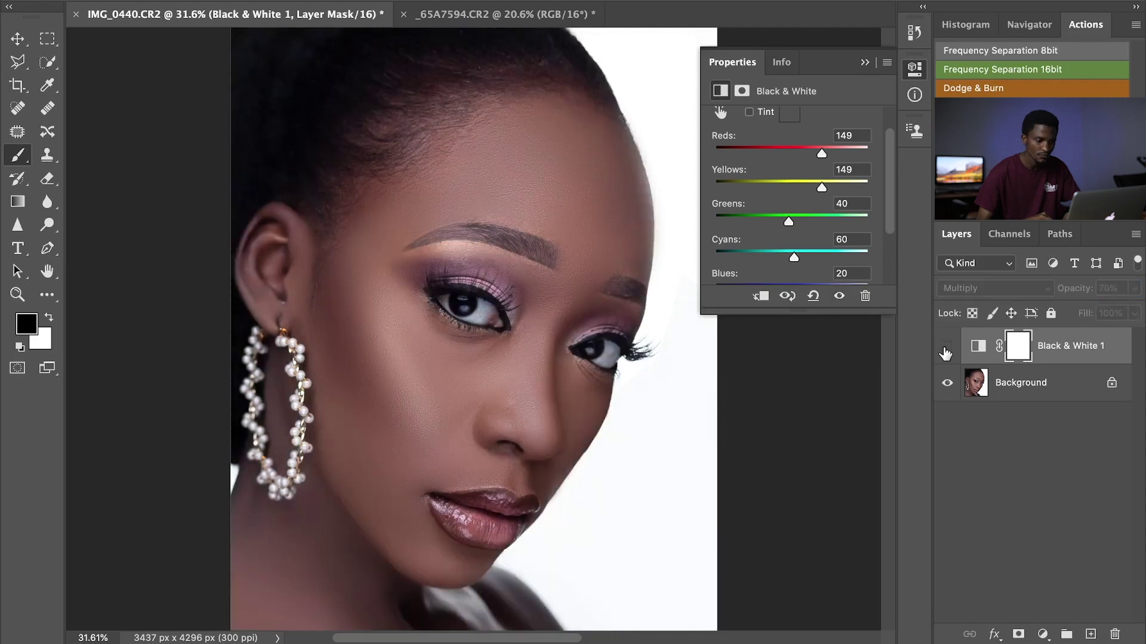
left_click(946, 348)
left_click(946, 349)
left_click(946, 349)
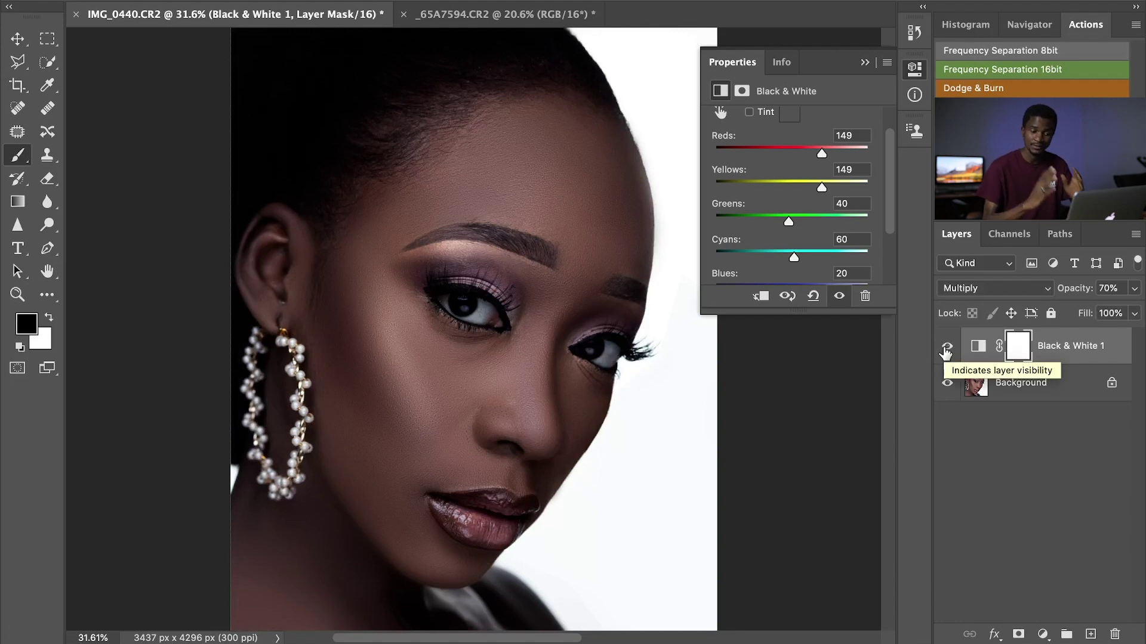
left_click(946, 347)
left_click(946, 347)
left_click(946, 347)
left_click(946, 348)
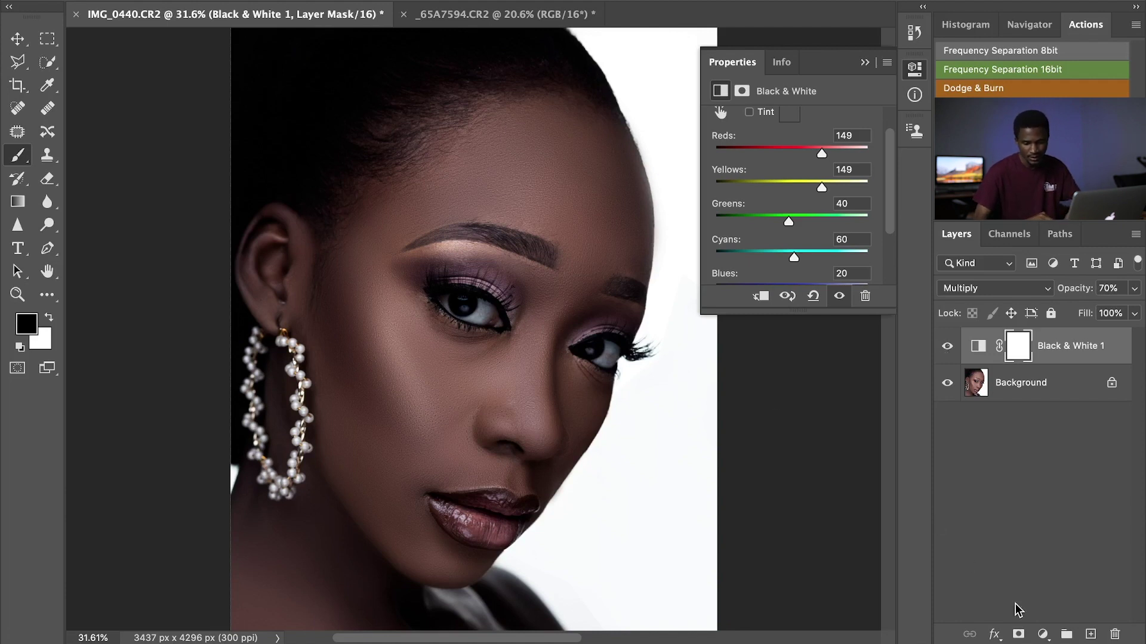
Add a Color Balance adjustment layer, set its midtones Cyan-Red value to +8, and compare the layer hidden and shown
left_click(1043, 635)
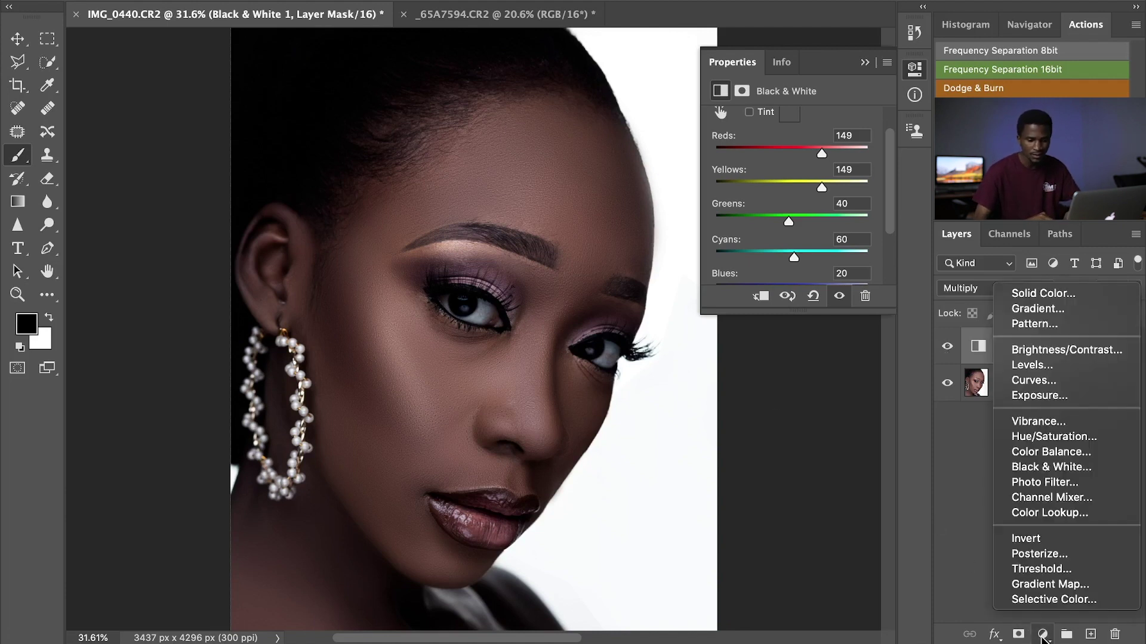
left_click(1039, 452)
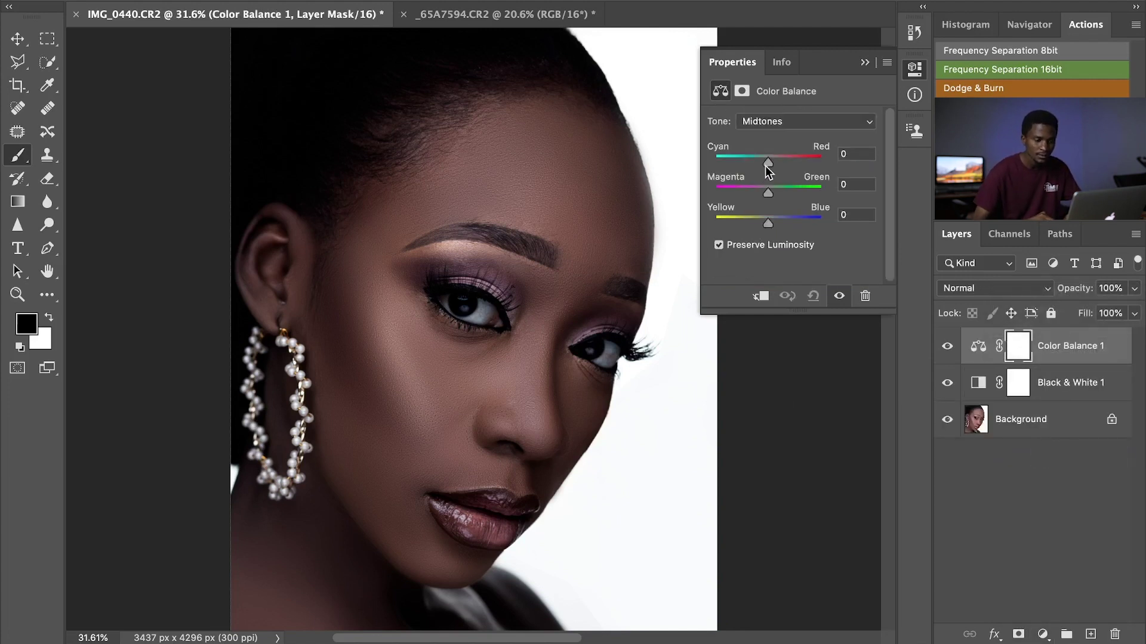
left_click_drag(768, 162, 772, 163)
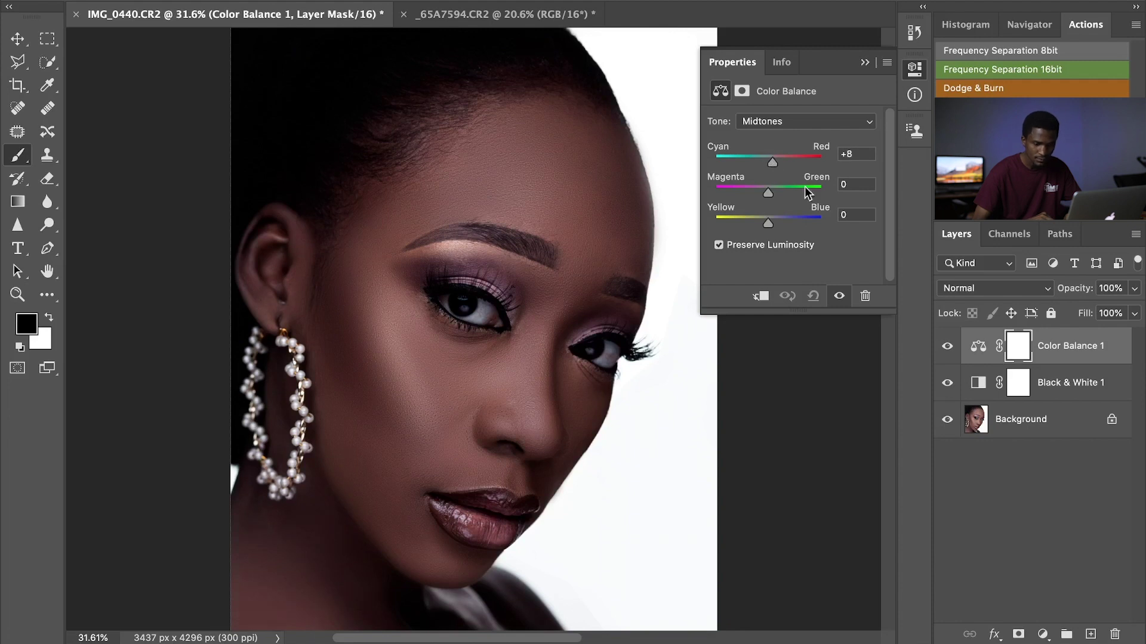
left_click(948, 350)
left_click(948, 350)
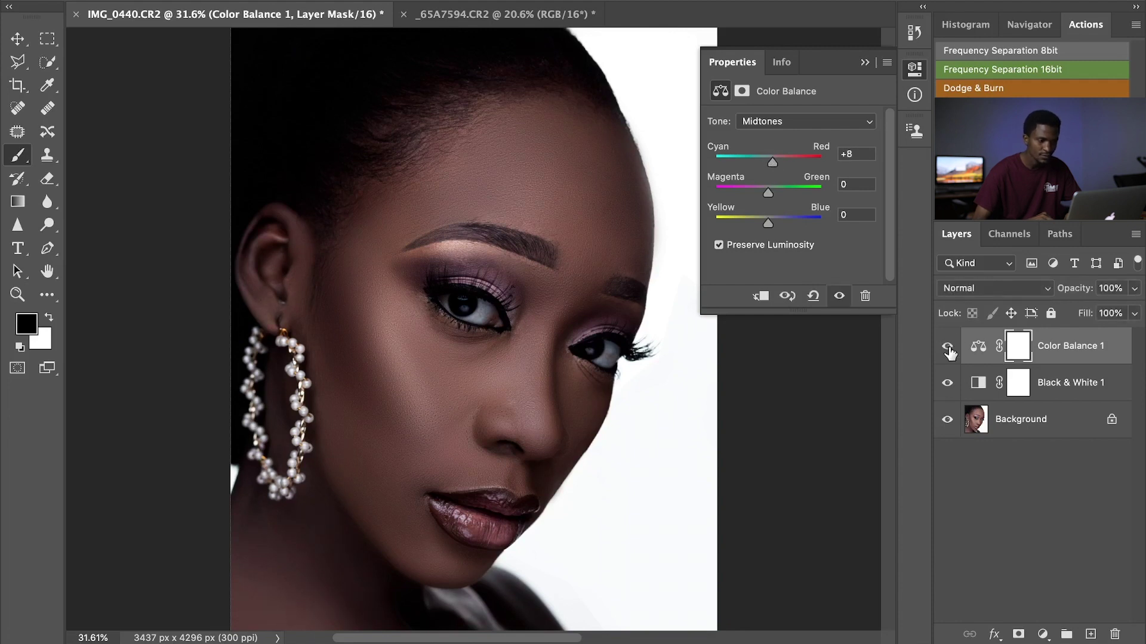
left_click(948, 349)
left_click(948, 349)
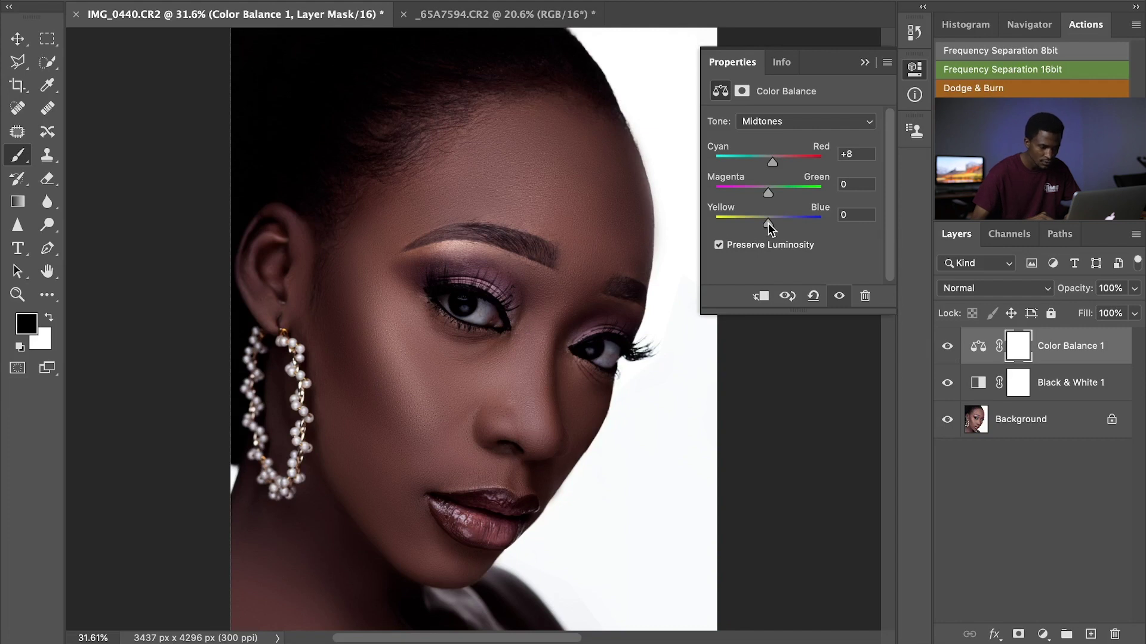
Set the Color Balance midtones Yellow-Blue value to -13 and compare the toned portrait with the original background
left_click_drag(766, 223, 762, 225)
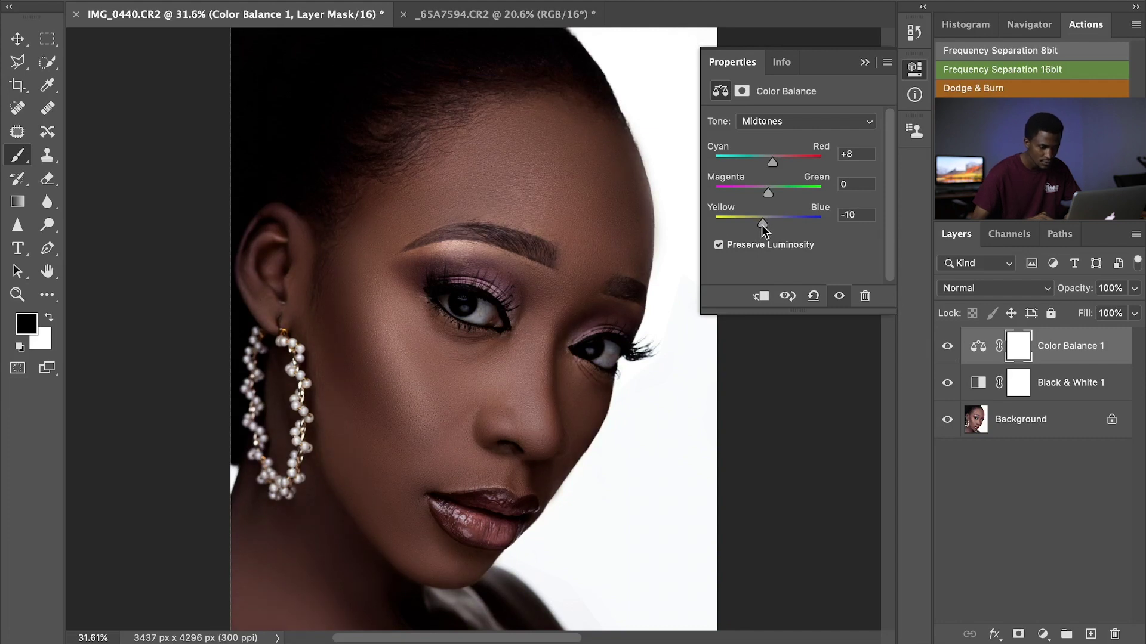
left_click(947, 347)
left_click(948, 348)
left_click(948, 348)
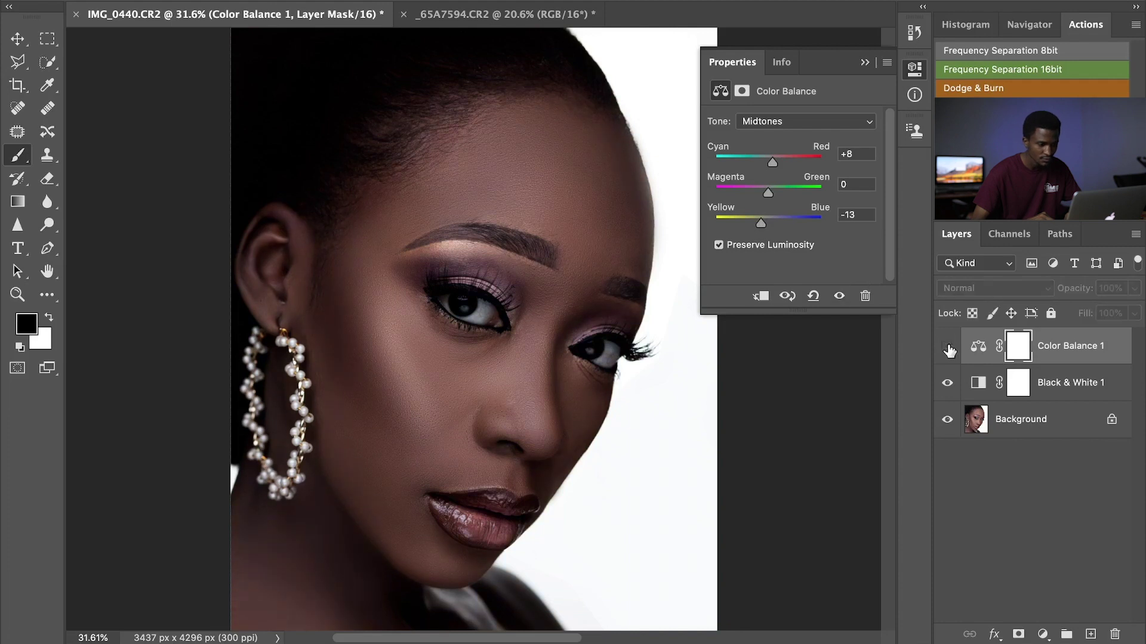
left_click(947, 347)
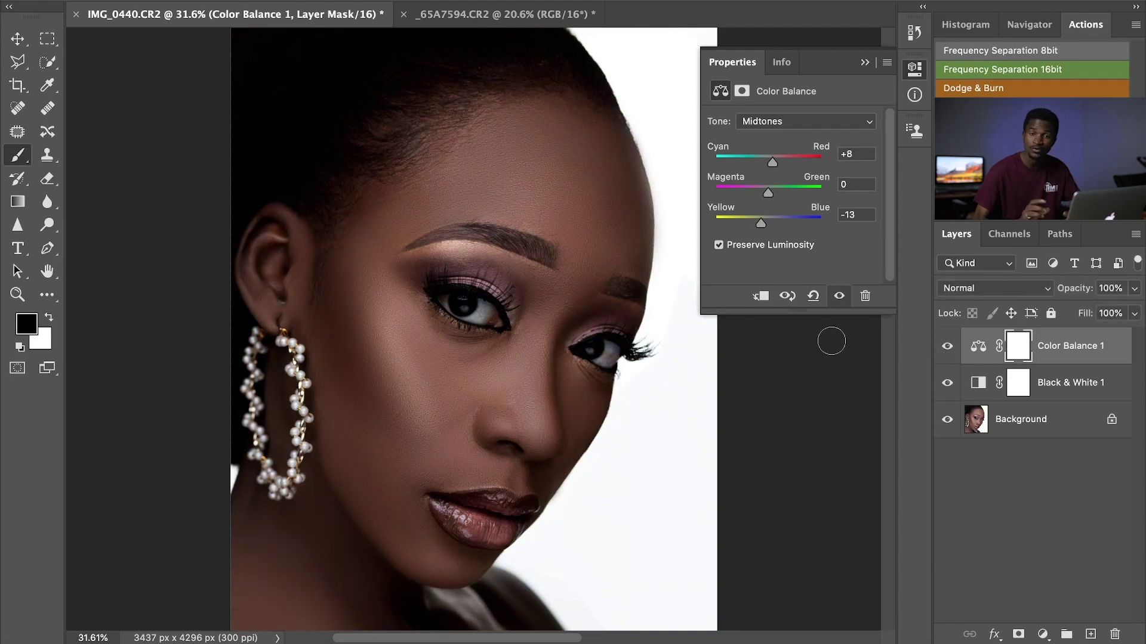
left_click(947, 423, "alt")
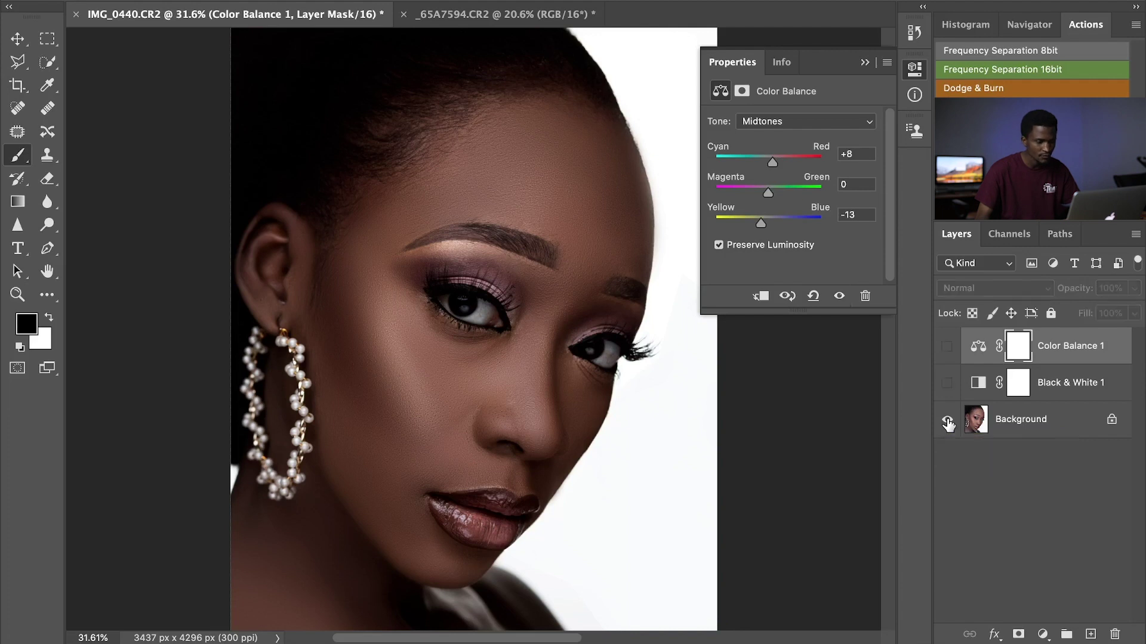
left_click(947, 423, "alt")
left_click(947, 422, "alt")
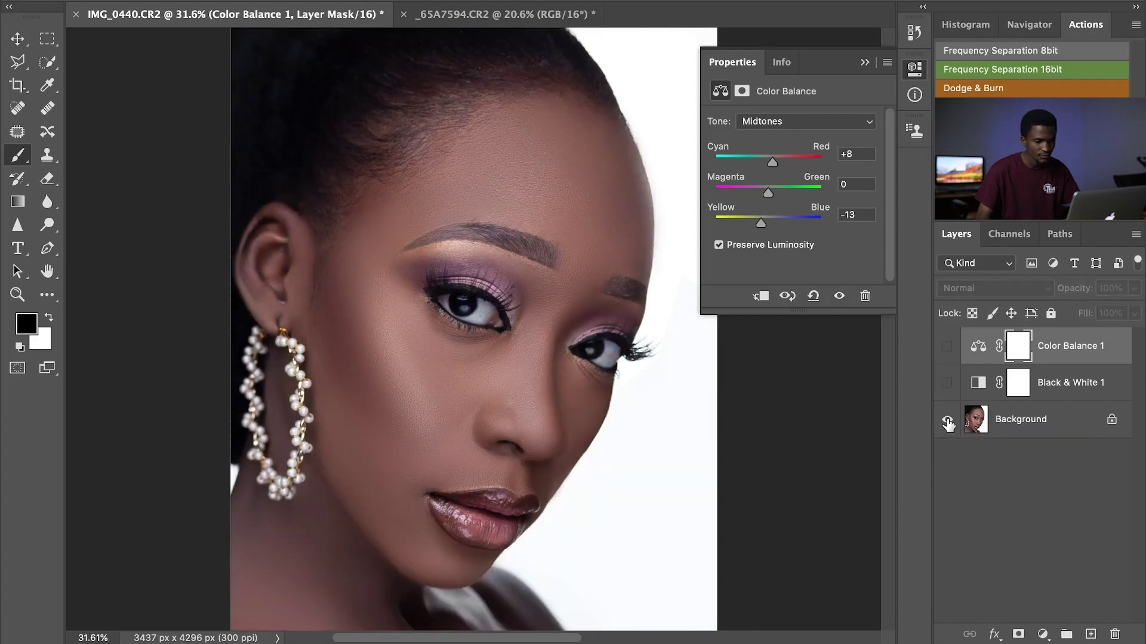
left_click(948, 423, "alt")
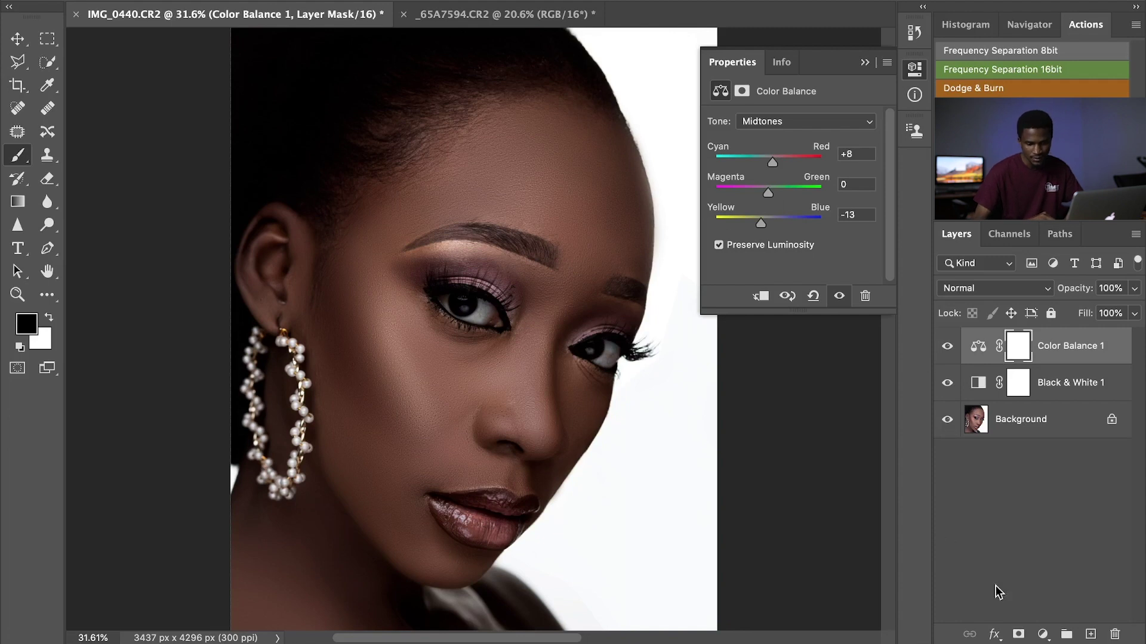
Add a Selective Color adjustment layer and set Cyan to -20% for the Reds
left_click(1042, 633)
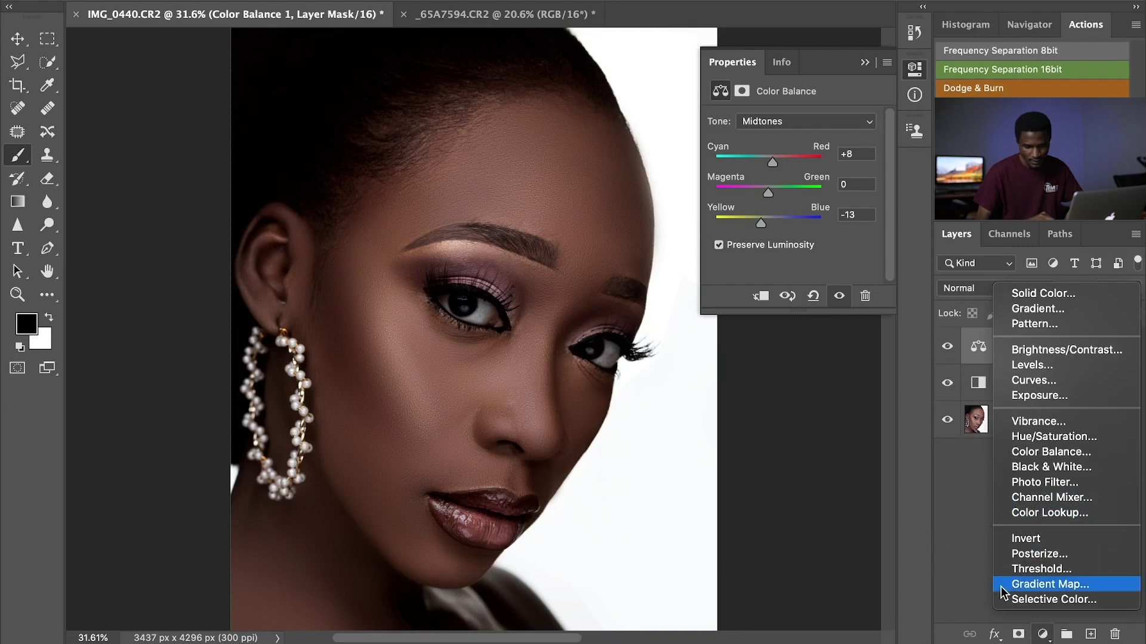
left_click(1038, 601)
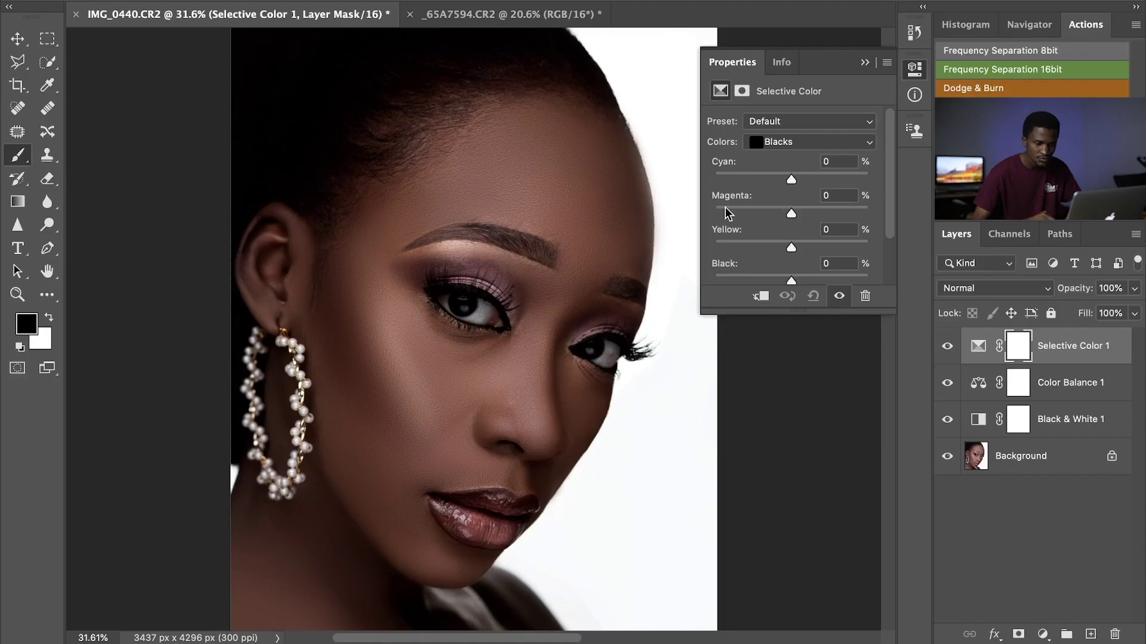
left_click(784, 145)
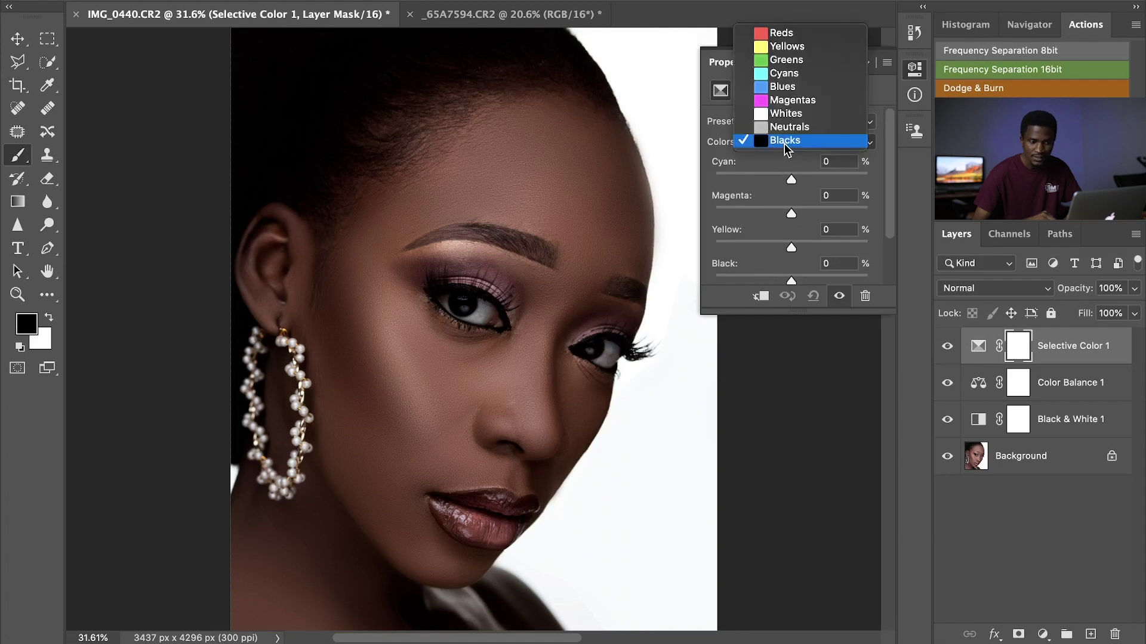
left_click(788, 37)
mouse_move(789, 180)
left_mouse_down()
mouse_move(820, 179)
mouse_move(774, 179)
mouse_move(793, 188)
mouse_move(774, 193)
left_mouse_up()
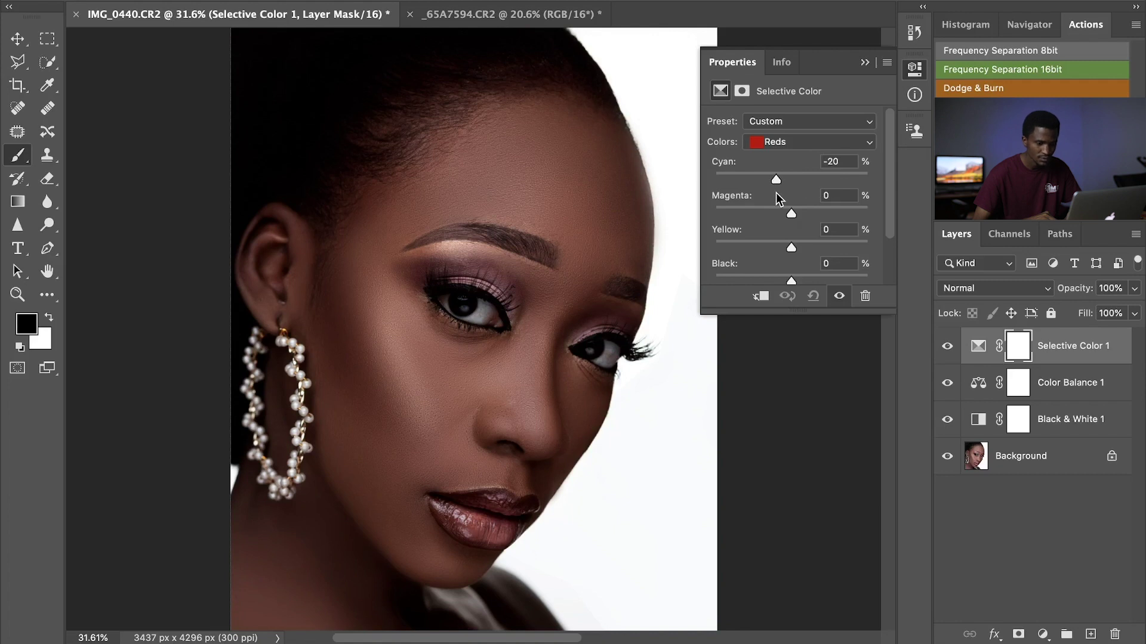
Set Black to -95% for the Yellows in the Selective Color layer and compare the result with the original background
left_click(806, 143)
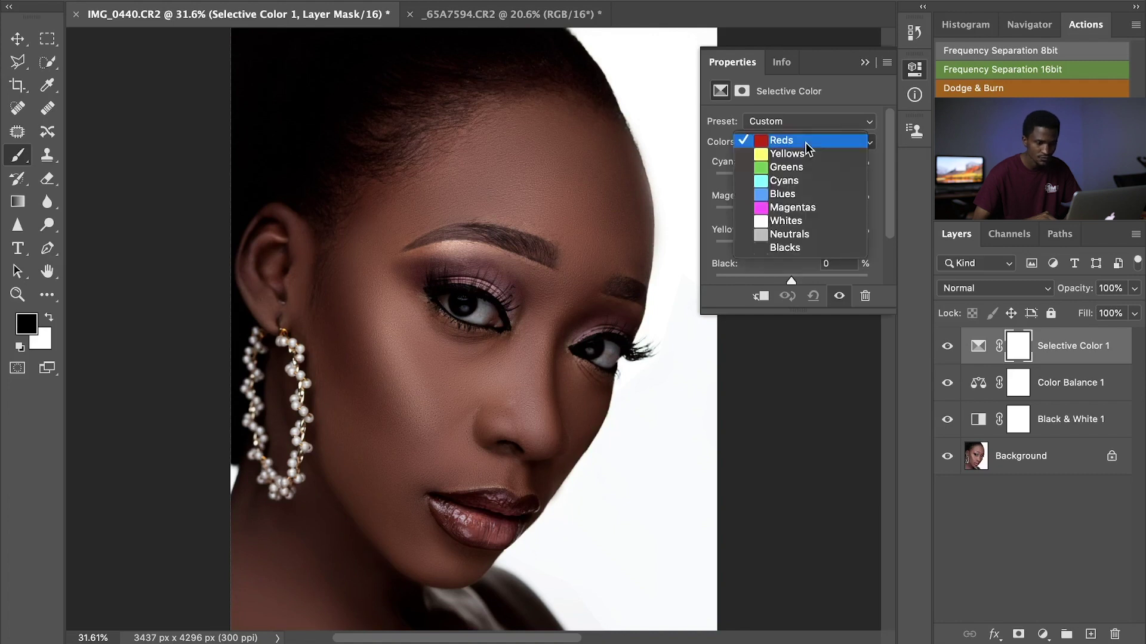
left_click(790, 154)
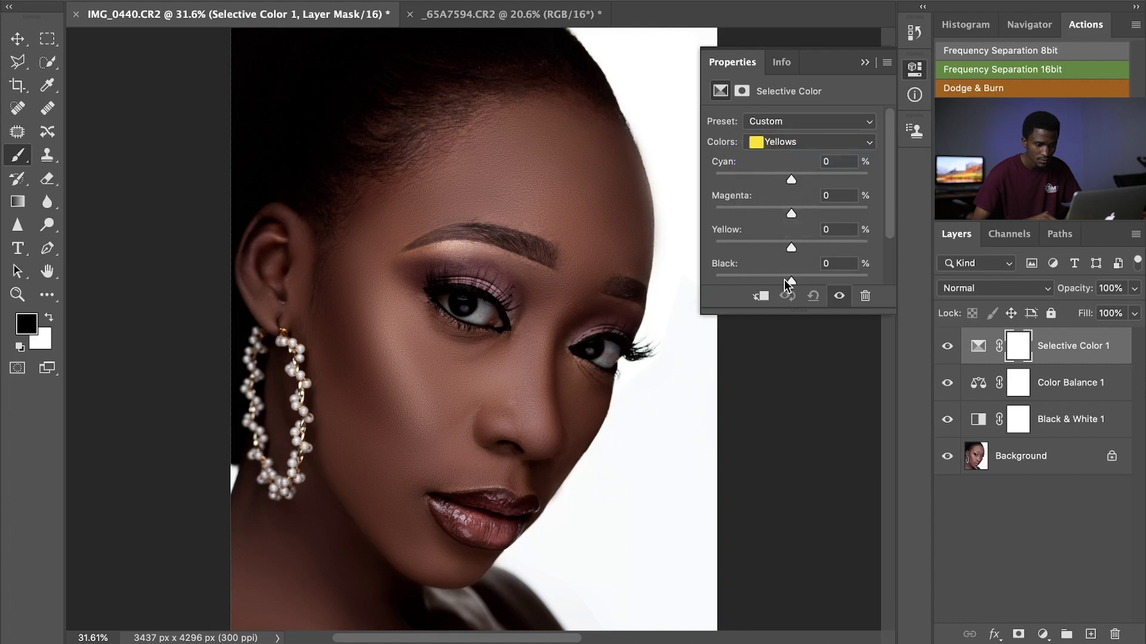
left_click_drag(790, 281, 718, 288)
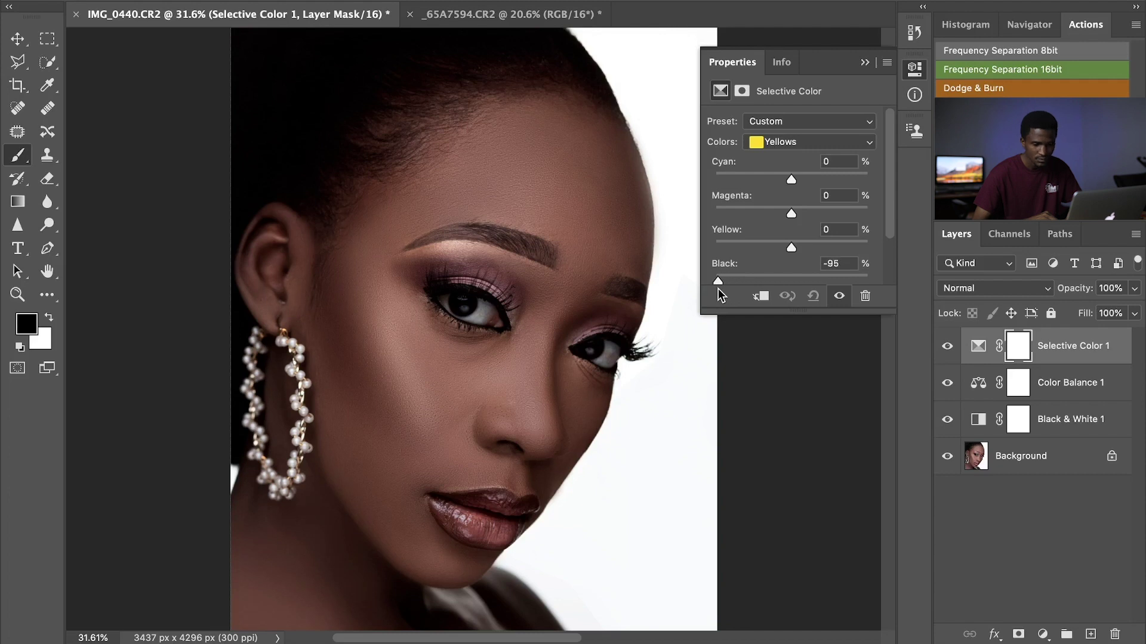
left_click(948, 457, "alt")
left_click(947, 458, "alt")
left_click(948, 457, "alt")
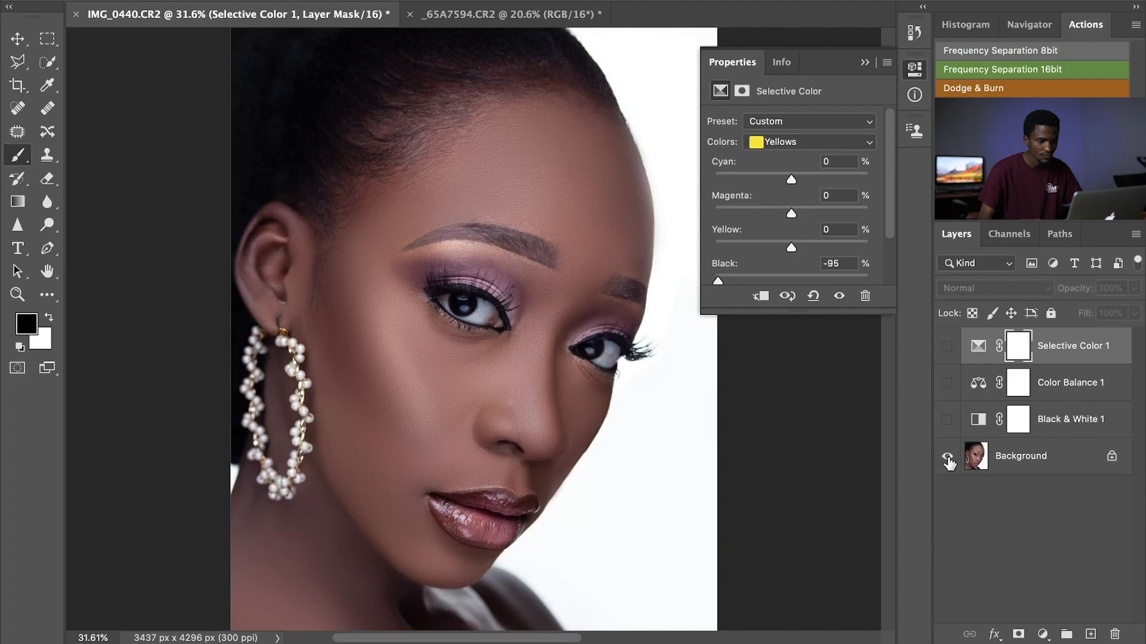
left_click(948, 457, "alt")
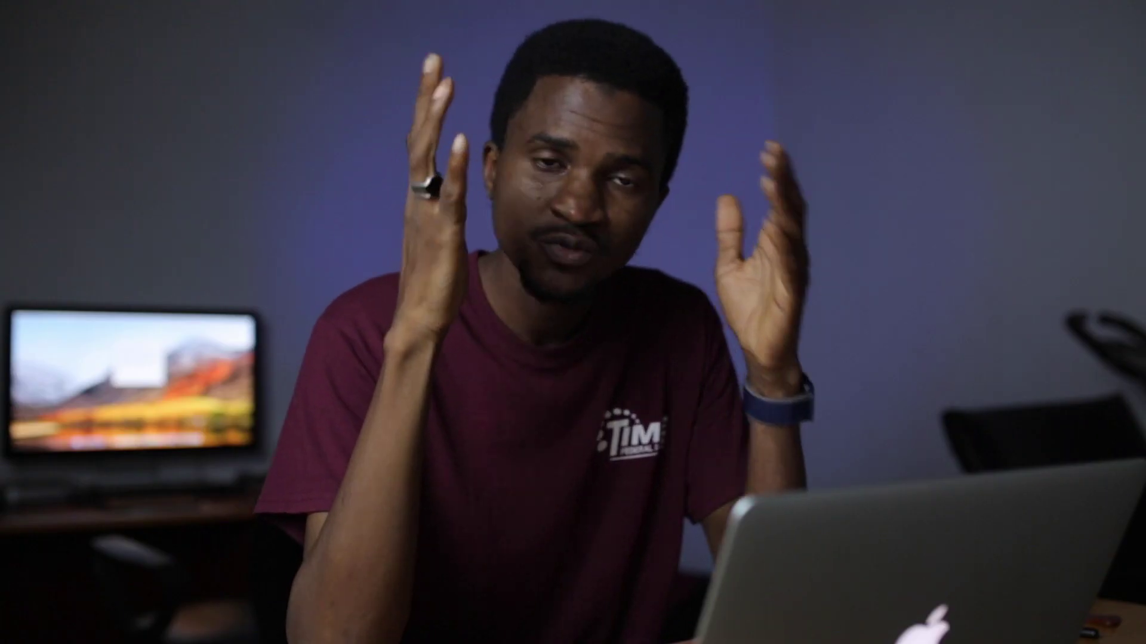
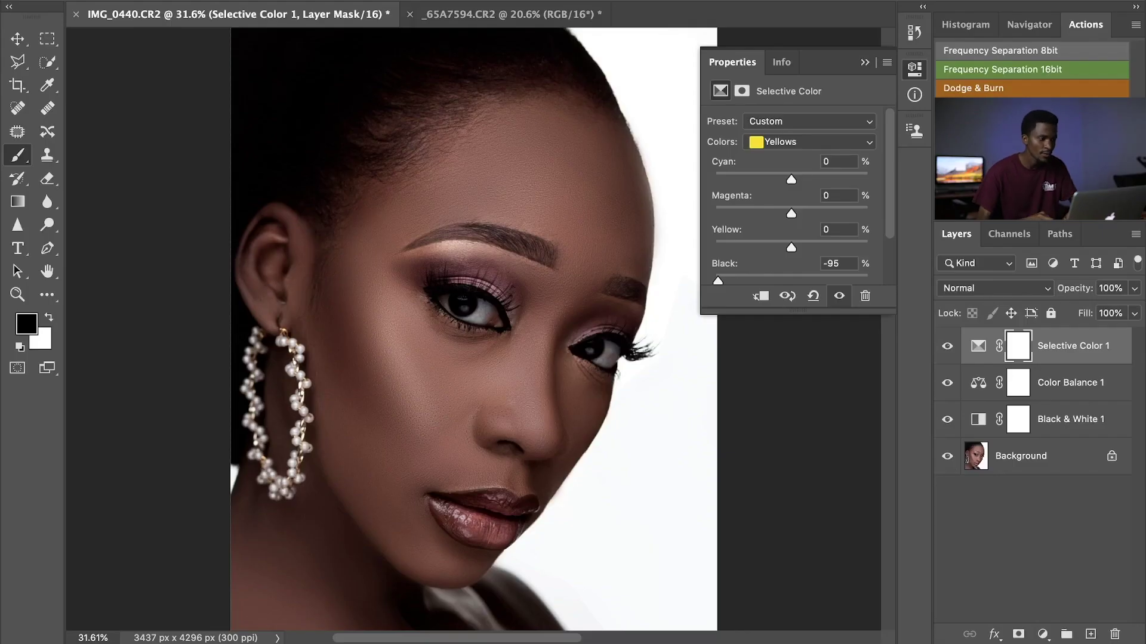
Export the adjustments as a color lookup table with Medium quality, 32 grid points and only the CUBE format
left_click(143, 0)
mouse_move(224, 393)
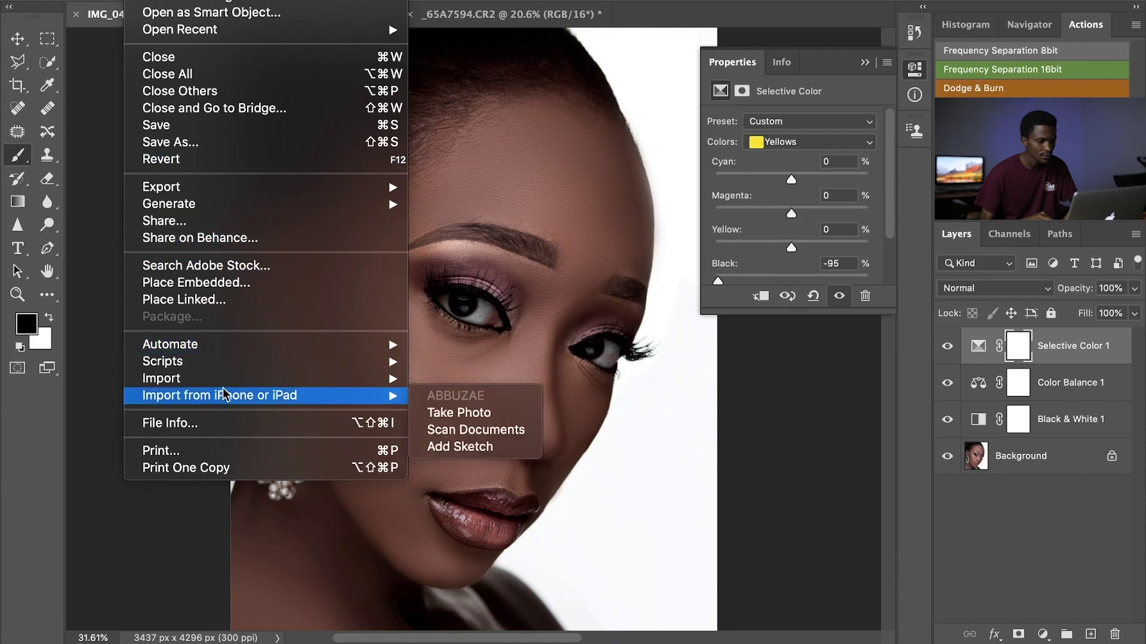
mouse_move(310, 189)
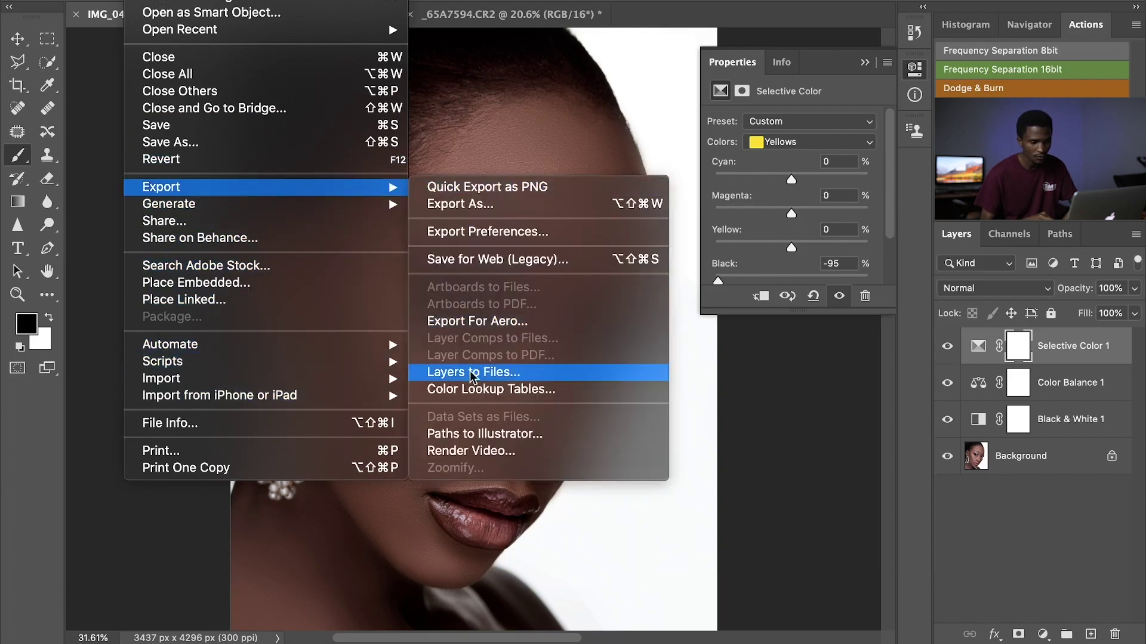
left_click(492, 391)
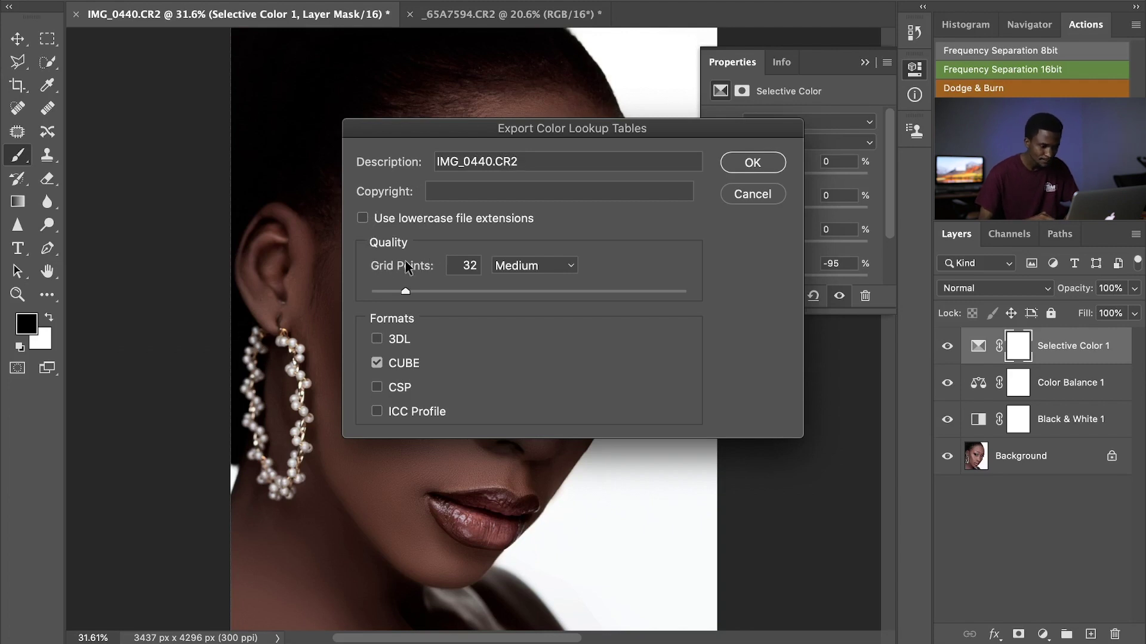
left_click(531, 266)
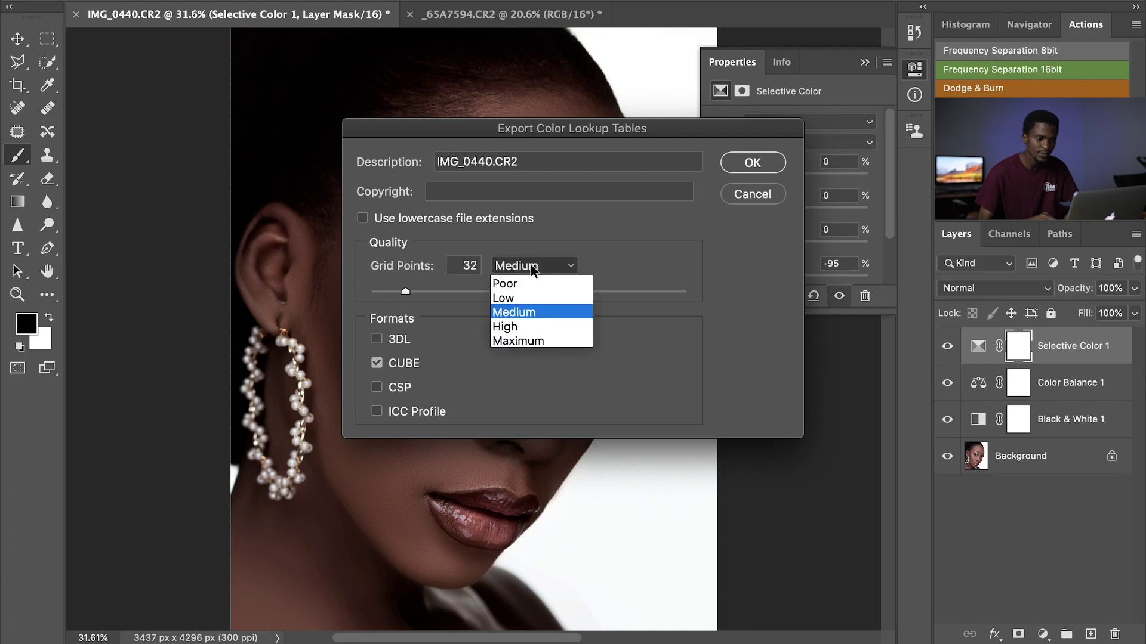
left_click(535, 314)
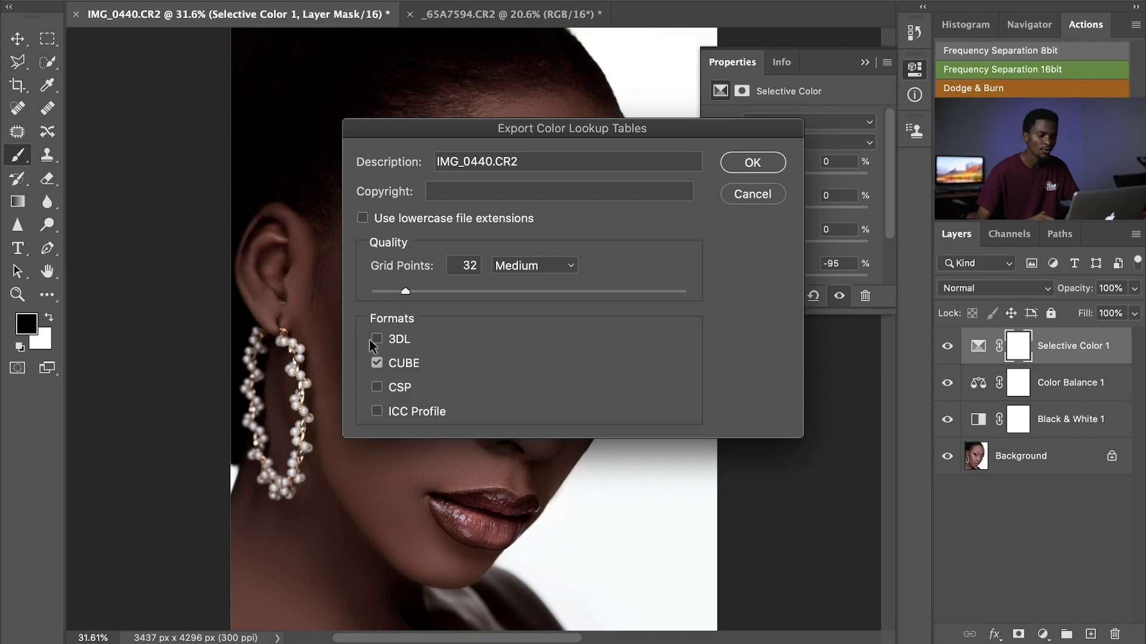
left_click(376, 386)
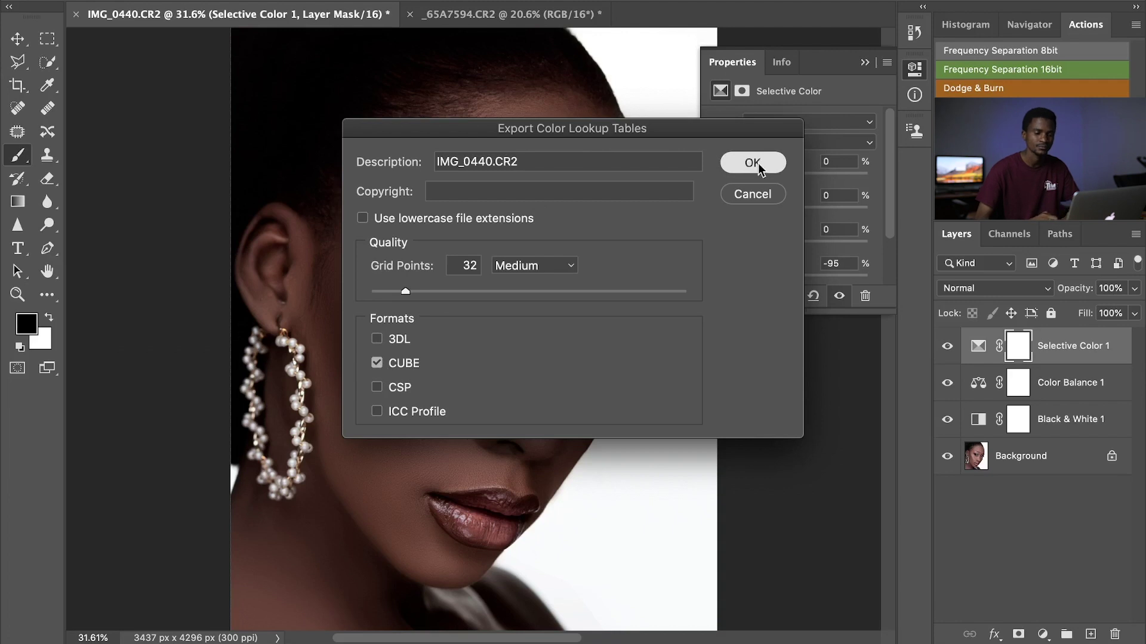
left_click(737, 158)
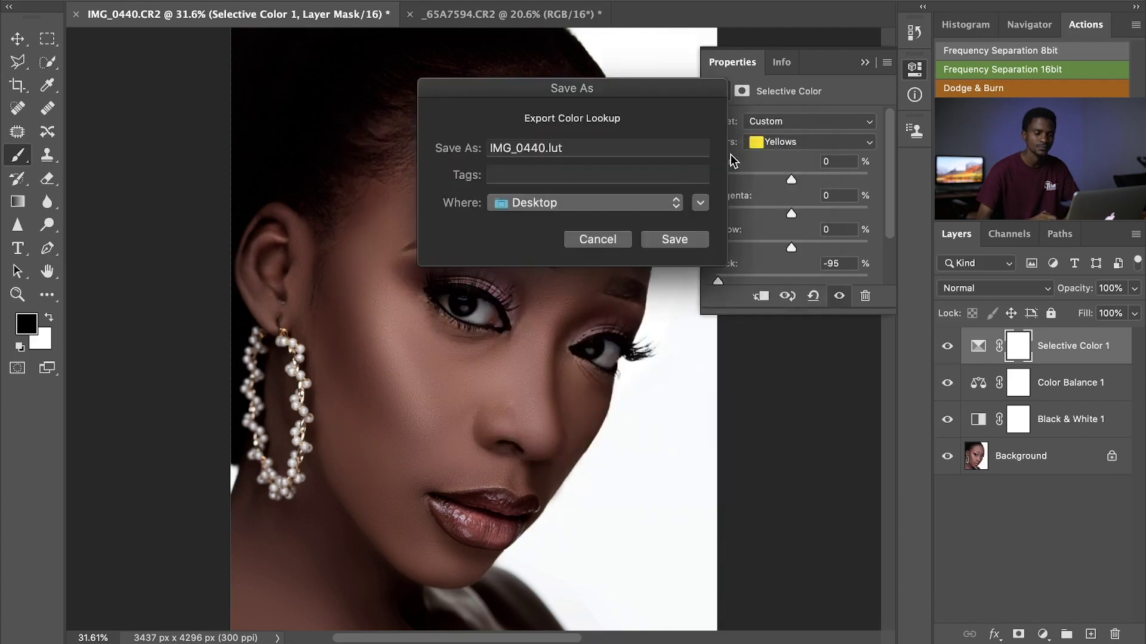
Name the exported color lookup file Tutorial.lut
triple_click(547, 147)
left_click_drag(547, 148, 490, 152)
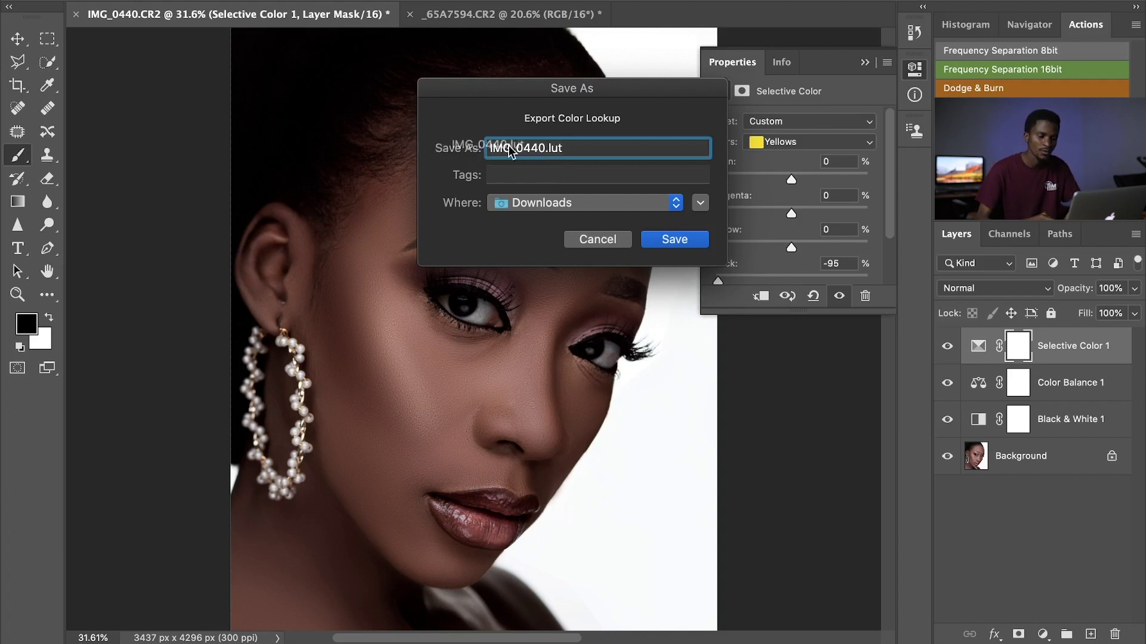
left_click(580, 149)
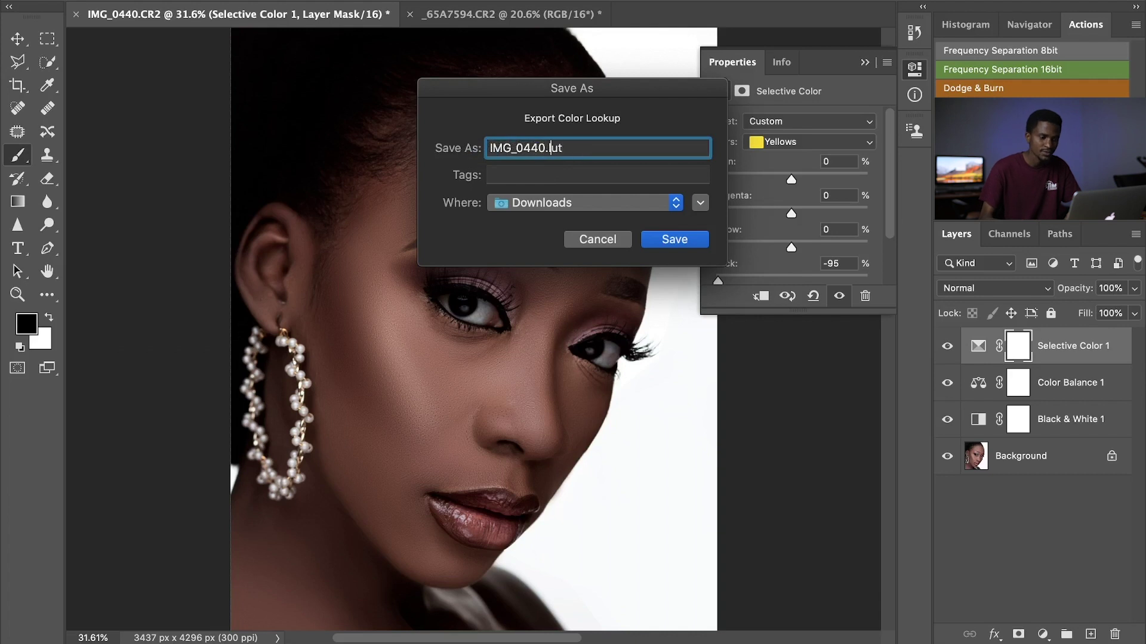
key("BackSpace")
key("BackSpace")
key("BackSpace")
key("BackSpace")
key("BackSpace")
key("BackSpace")
key("BackSpace")
key("BackSpace")
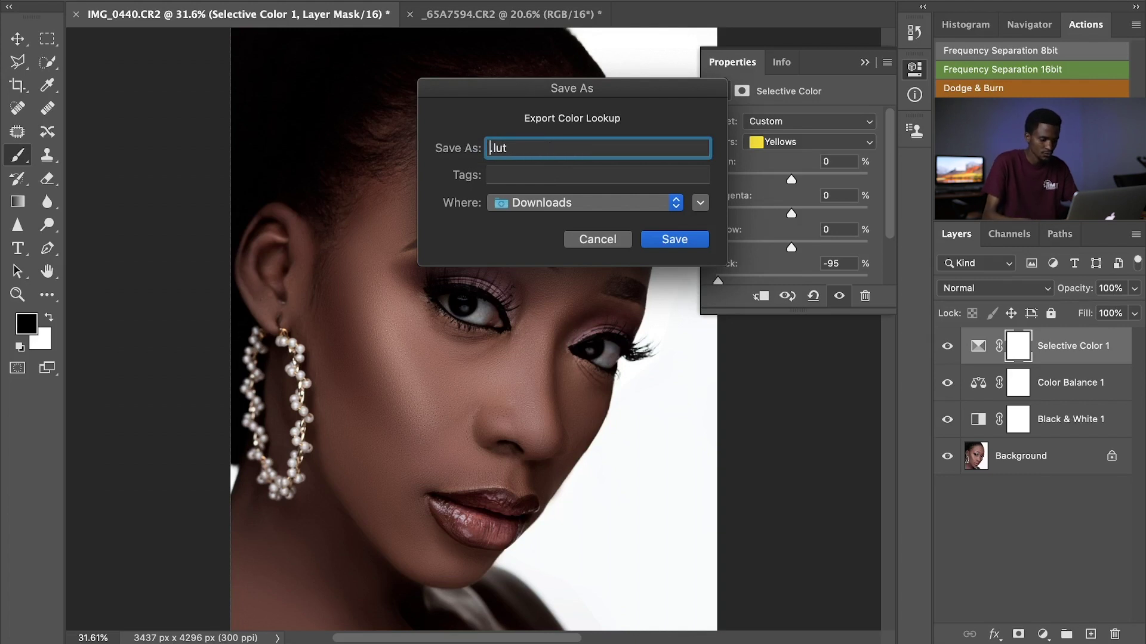
type("T")
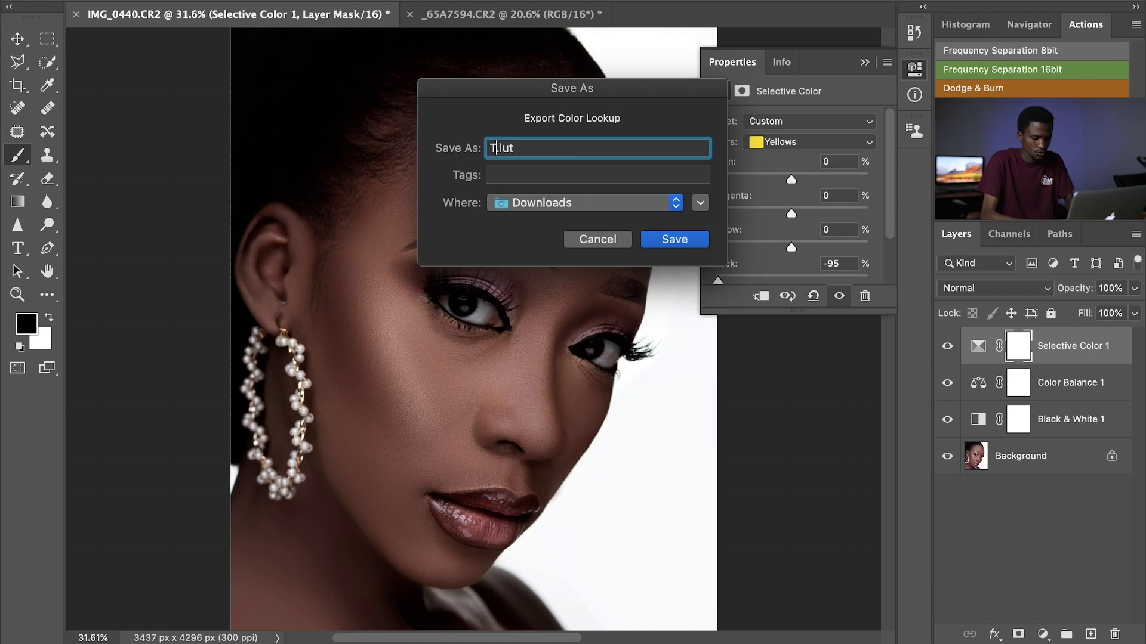
type("utorial")
Choose the Desktop as the export location and save the color lookup file there
left_click(577, 204)
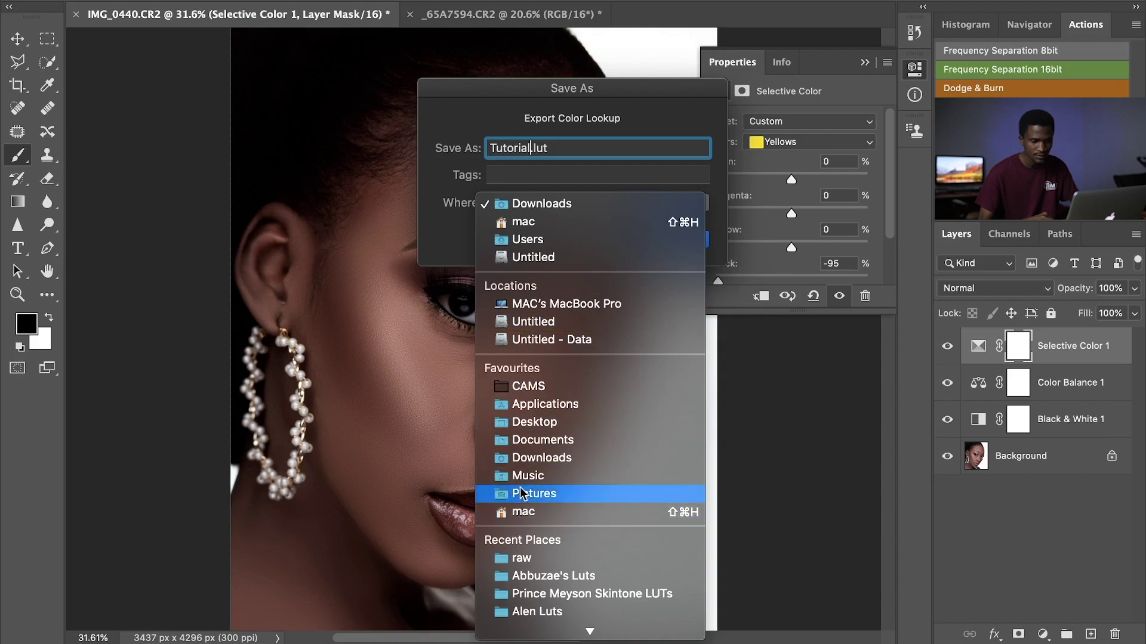
left_click(540, 422)
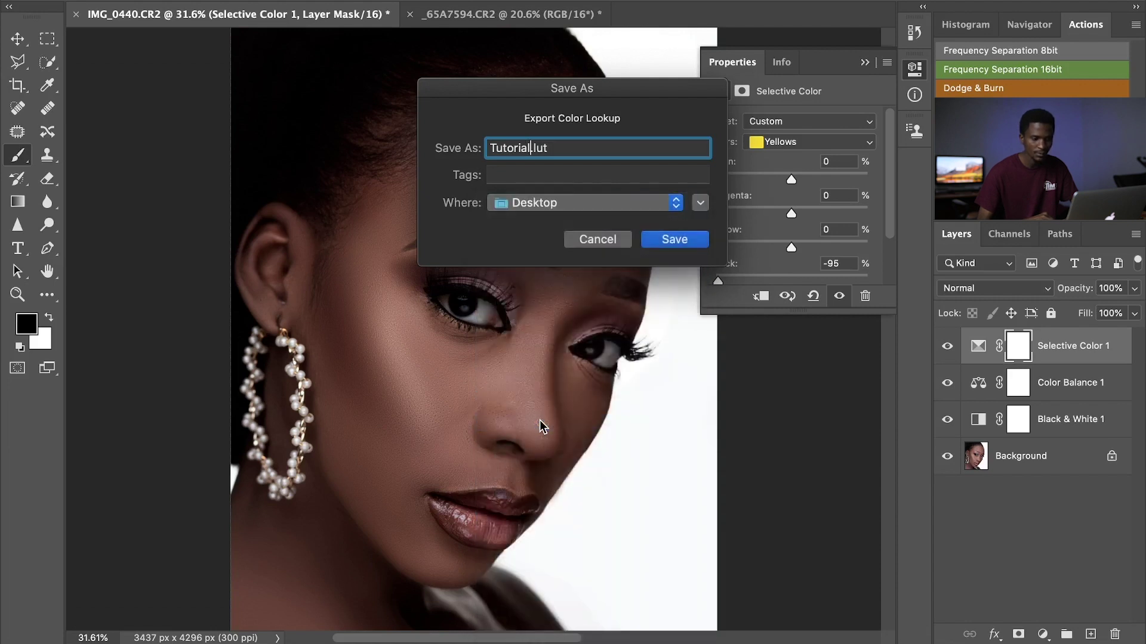
left_click(671, 239)
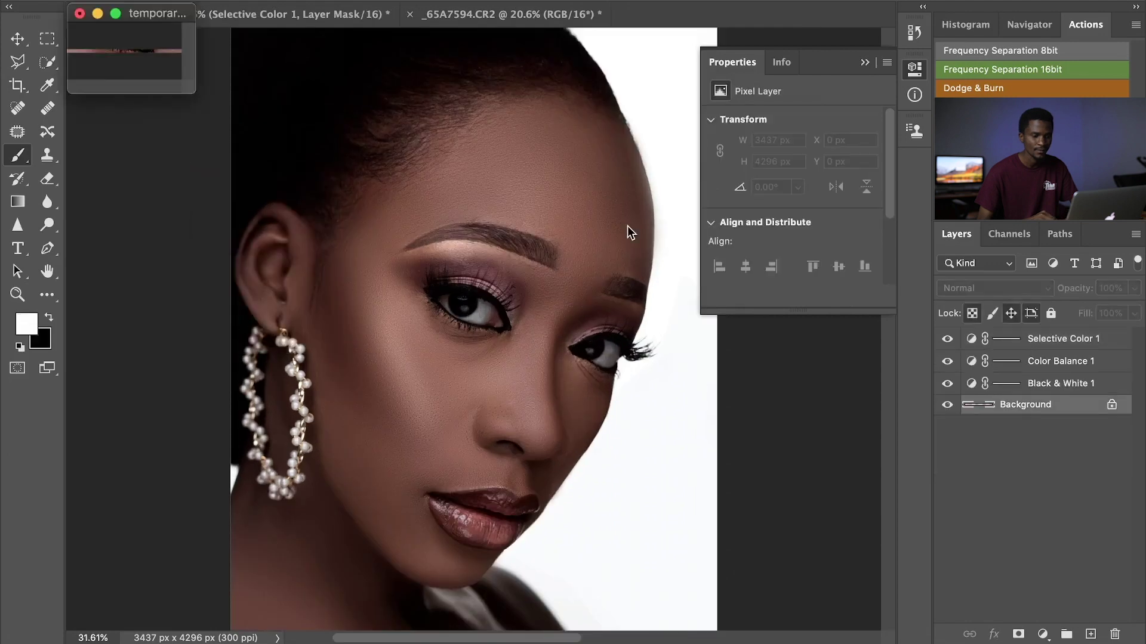
Collapse the adjustment properties and delete the Selective Color, Color Balance and Black & White layers, leaving only the background
left_click(863, 62)
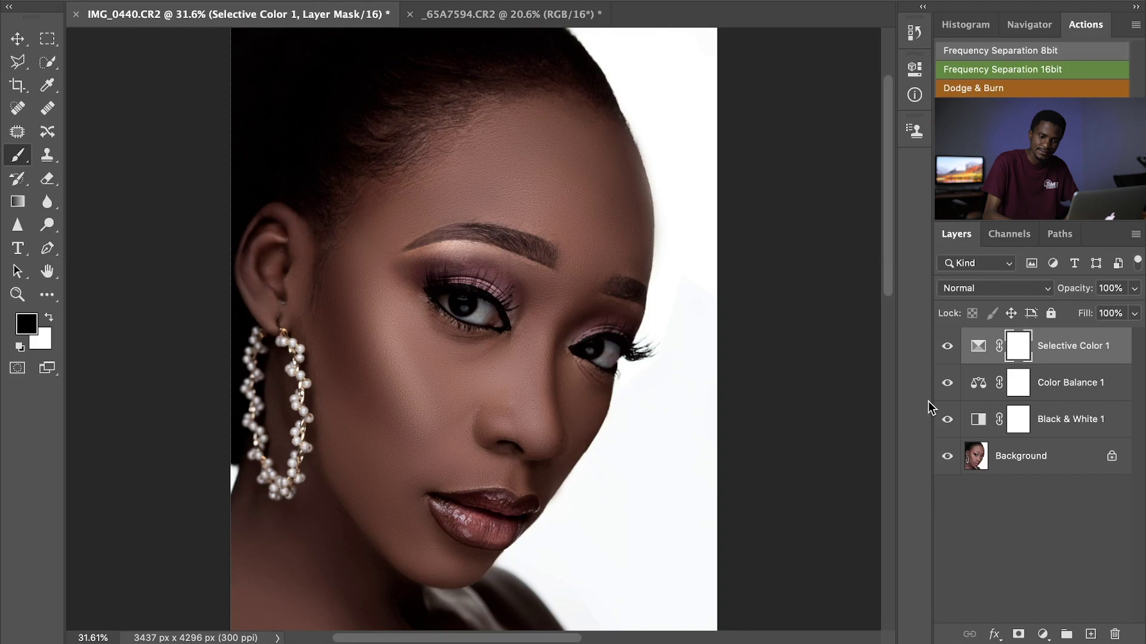
key("BackSpace")
key("BackSpace")
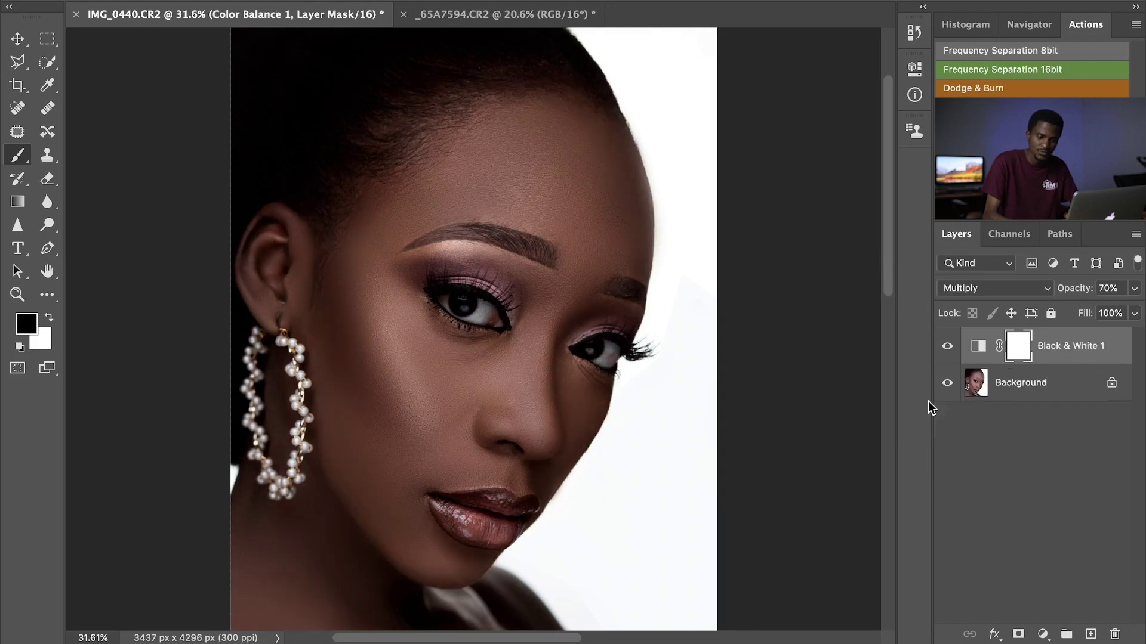
key("BackSpace")
key("x")
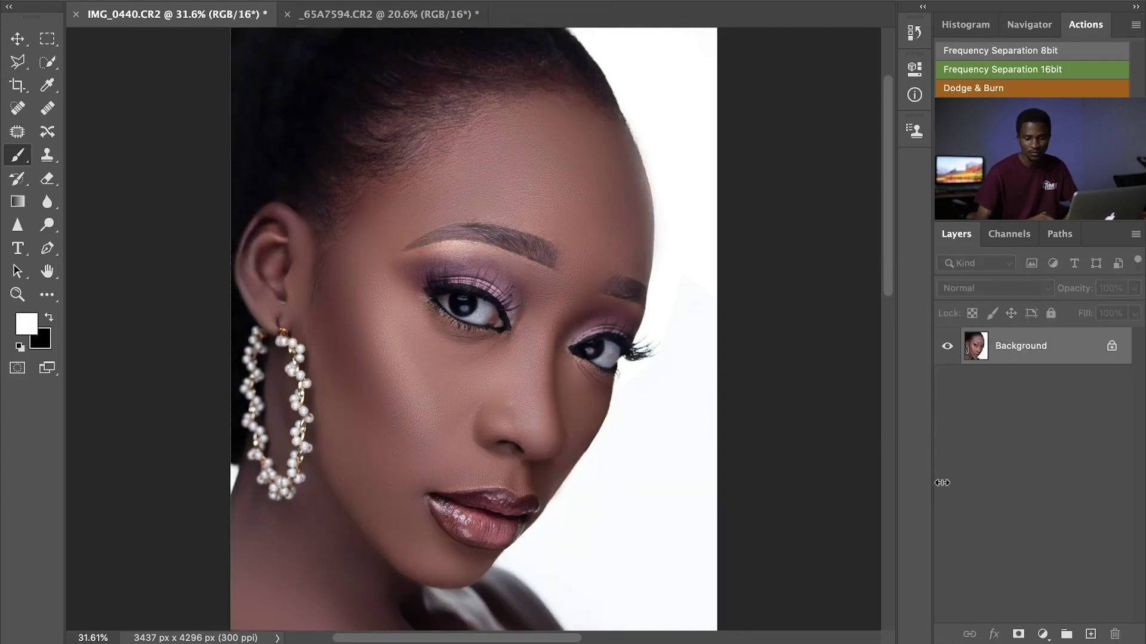
Add a Color Lookup adjustment layer to the portrait and load tutorial.CUBE from the Desktop as its 3D LUT
left_click(1043, 634)
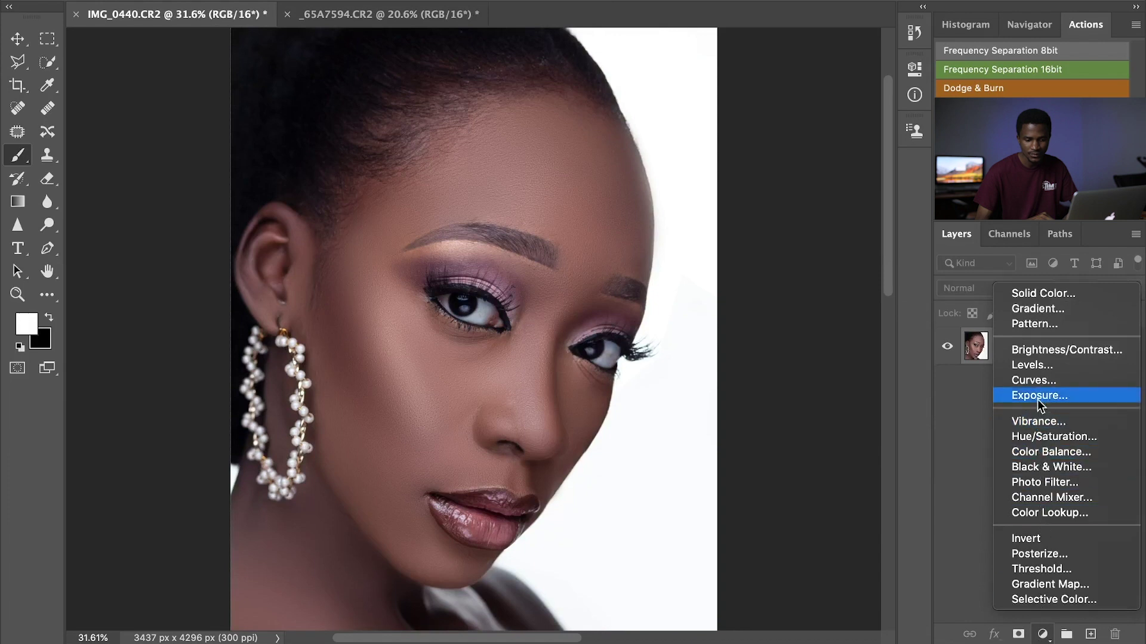
left_click(1048, 517)
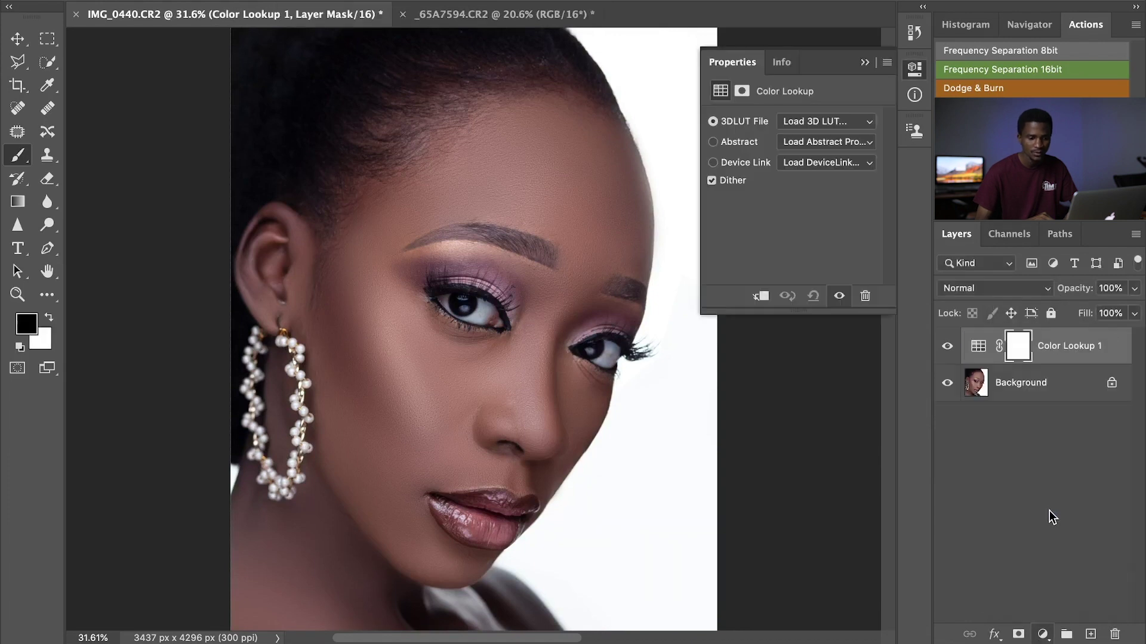
left_click(813, 122)
left_click(826, 123)
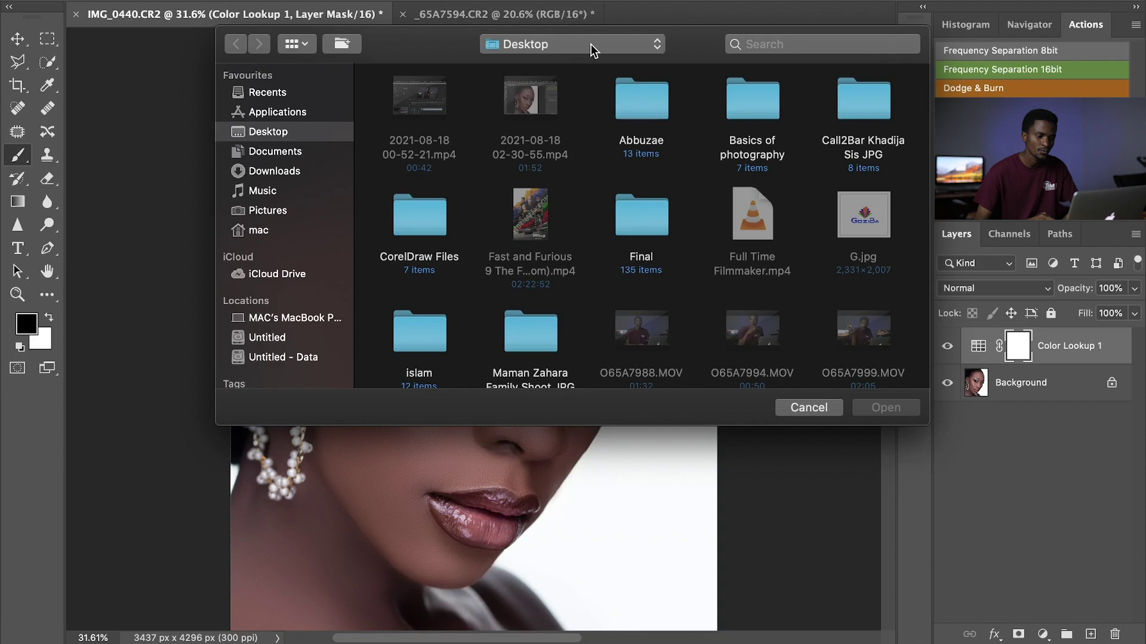
scroll(578, 197, "down", 5)
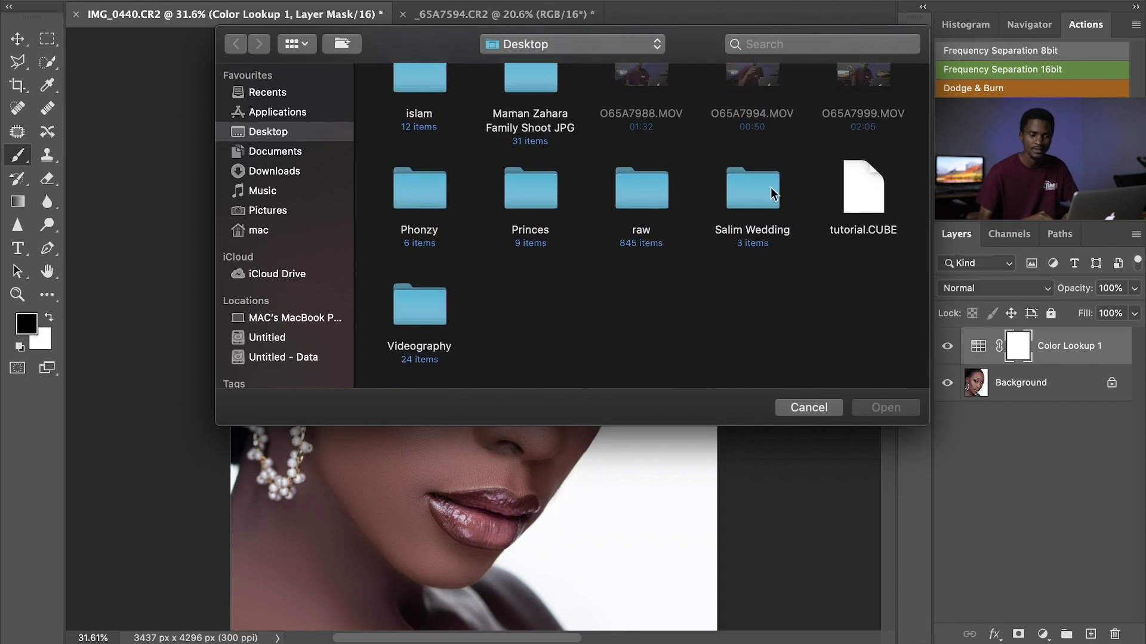
double_click(861, 185)
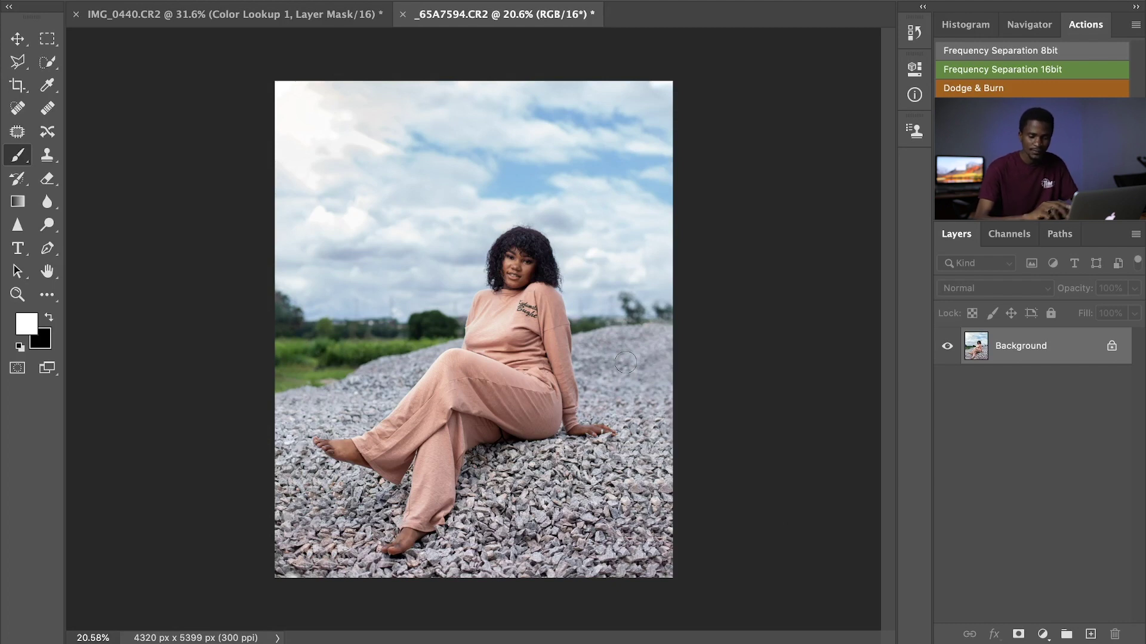
Add a Hue/Saturation adjustment layer to the outdoor photo and set the Blues to Hue -24 and Lightness -45
left_click(1043, 635)
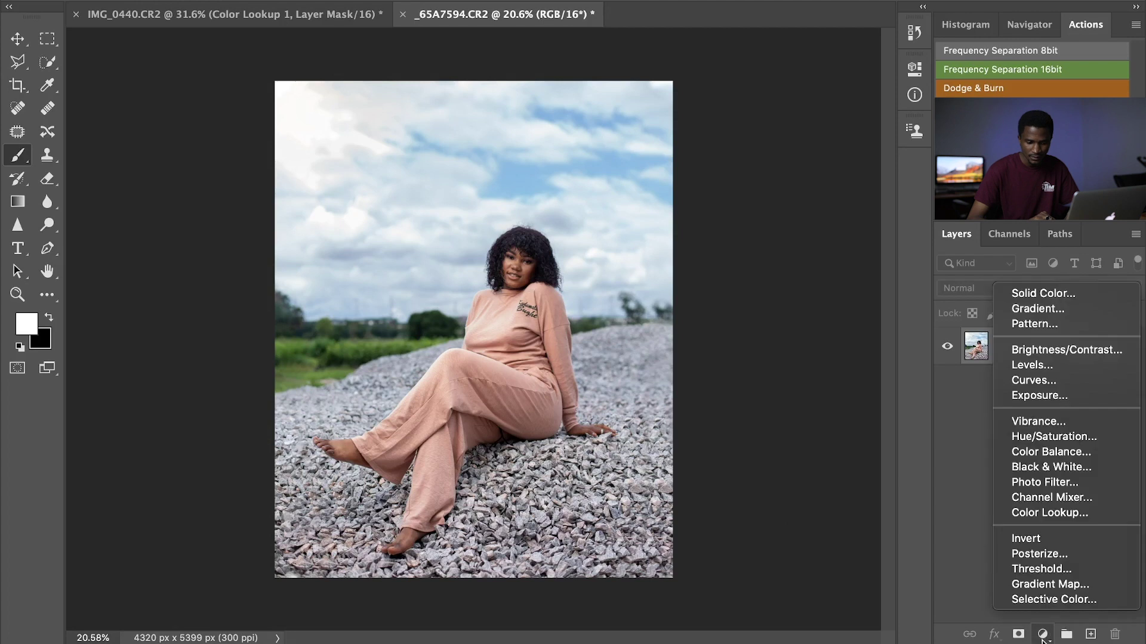
left_click(1053, 437)
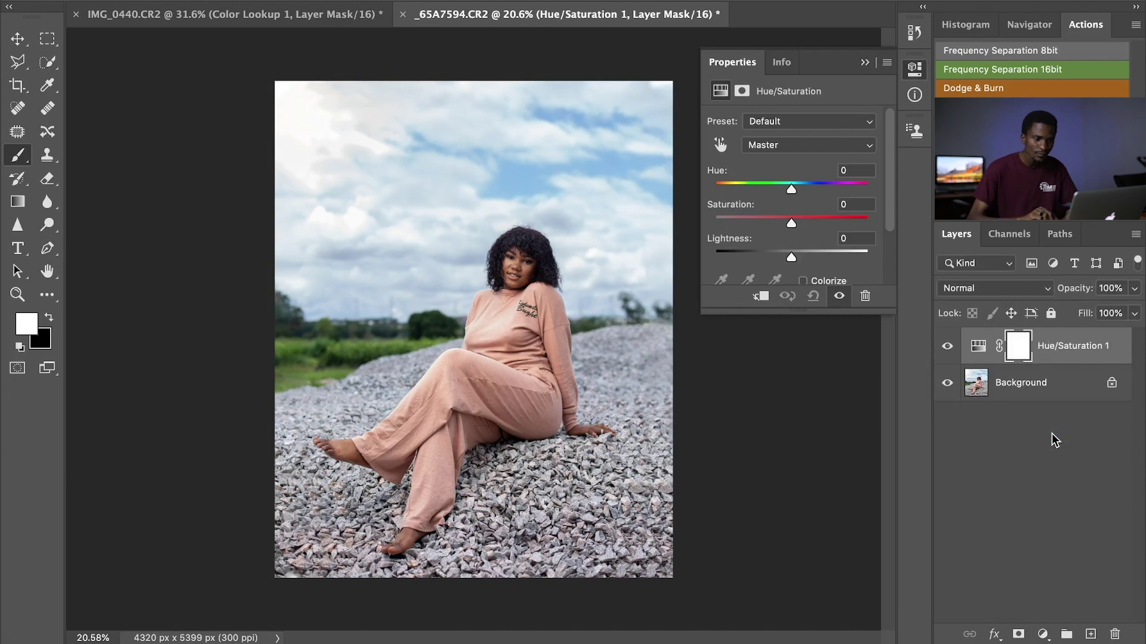
left_click(802, 145)
left_click(774, 211)
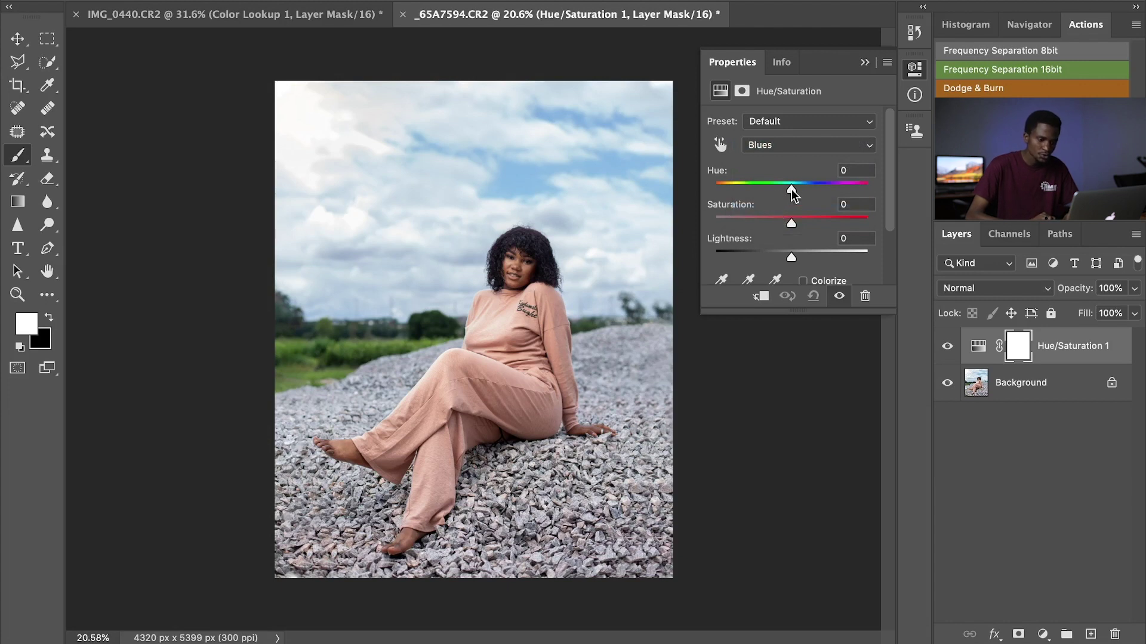
left_click_drag(791, 188, 775, 194)
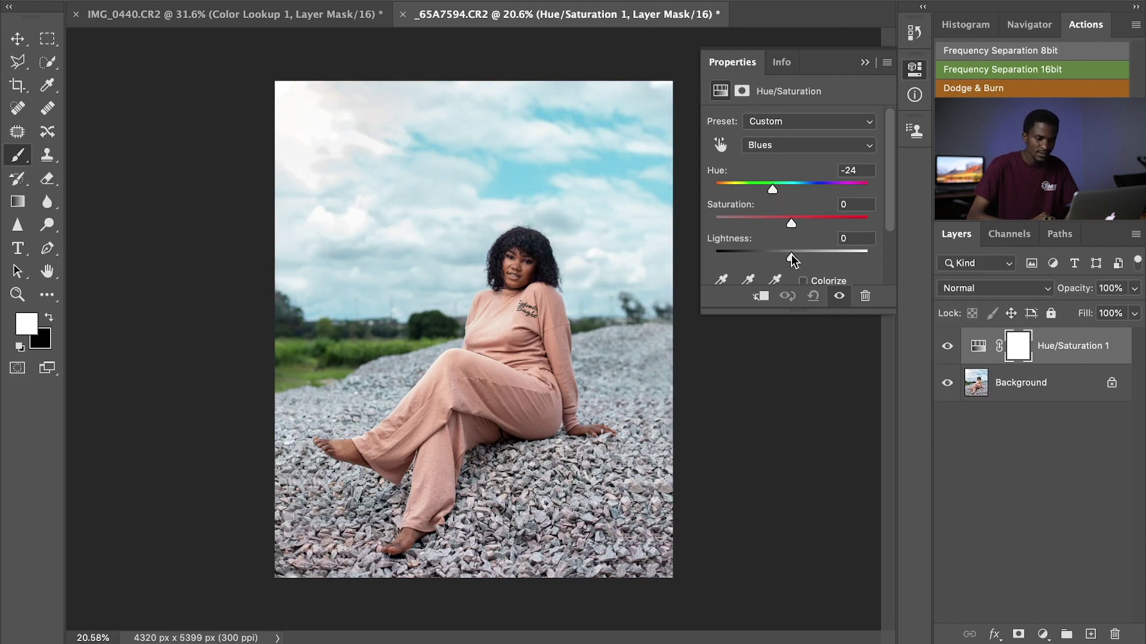
left_click_drag(790, 258, 756, 258)
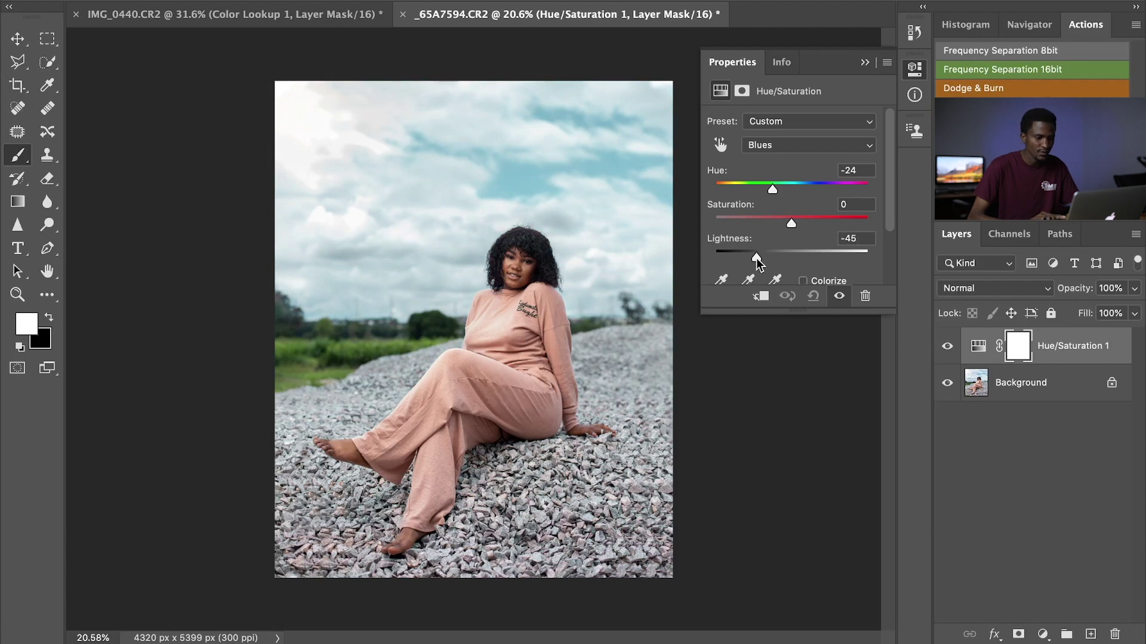
Set the Saturation of the Greens to -70 in the outdoor photo's Hue/Saturation adjustment
left_click(797, 148)
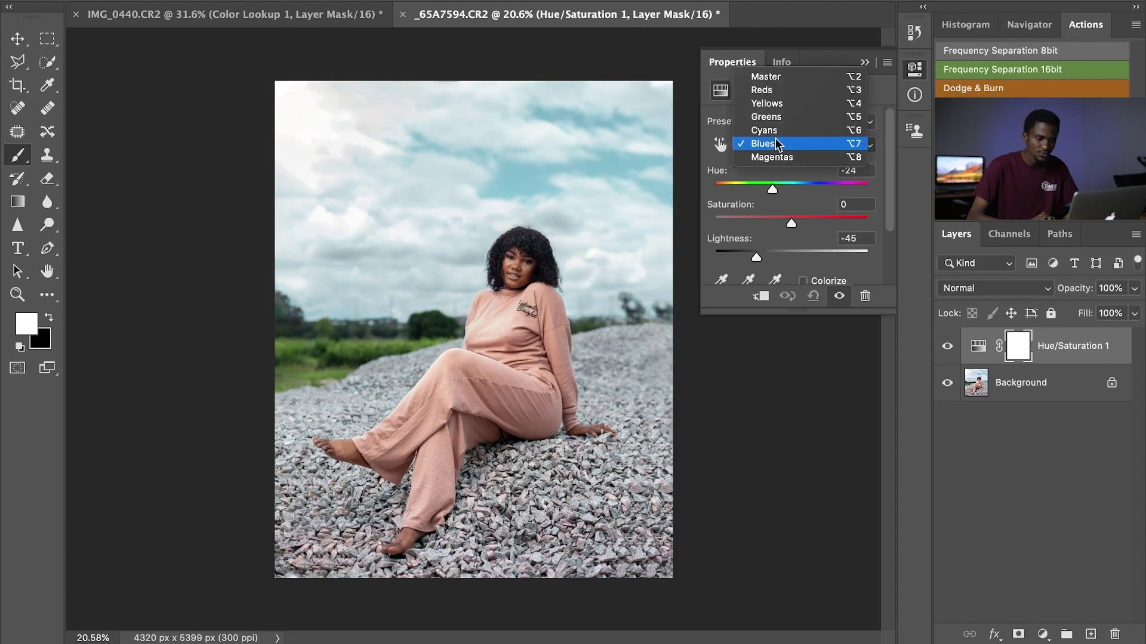
left_click(773, 117)
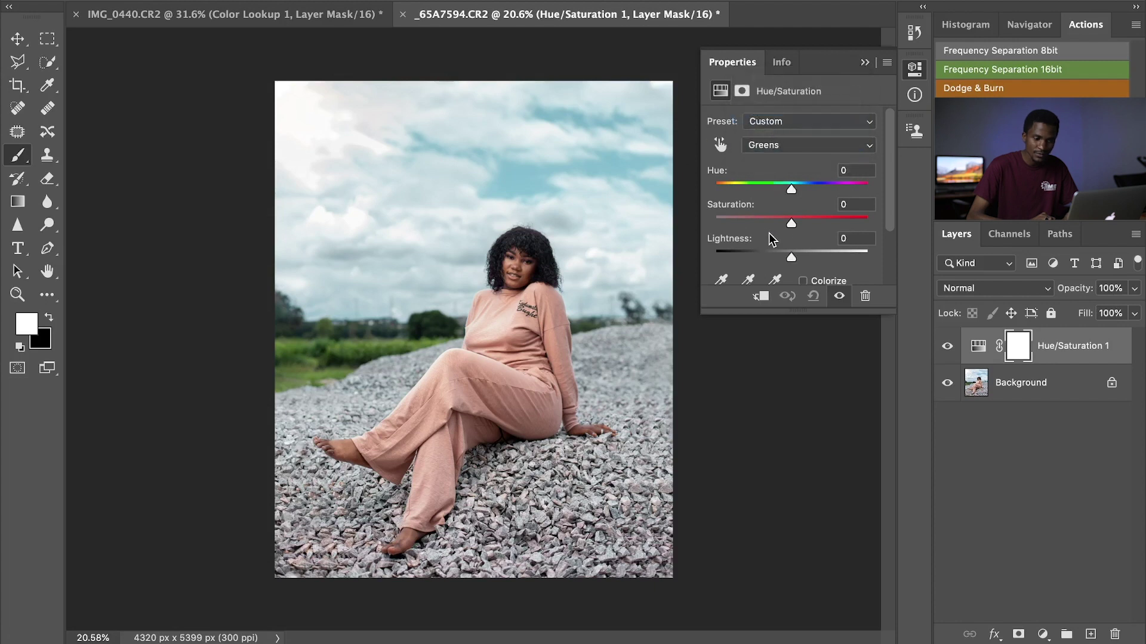
left_click_drag(791, 223, 738, 223)
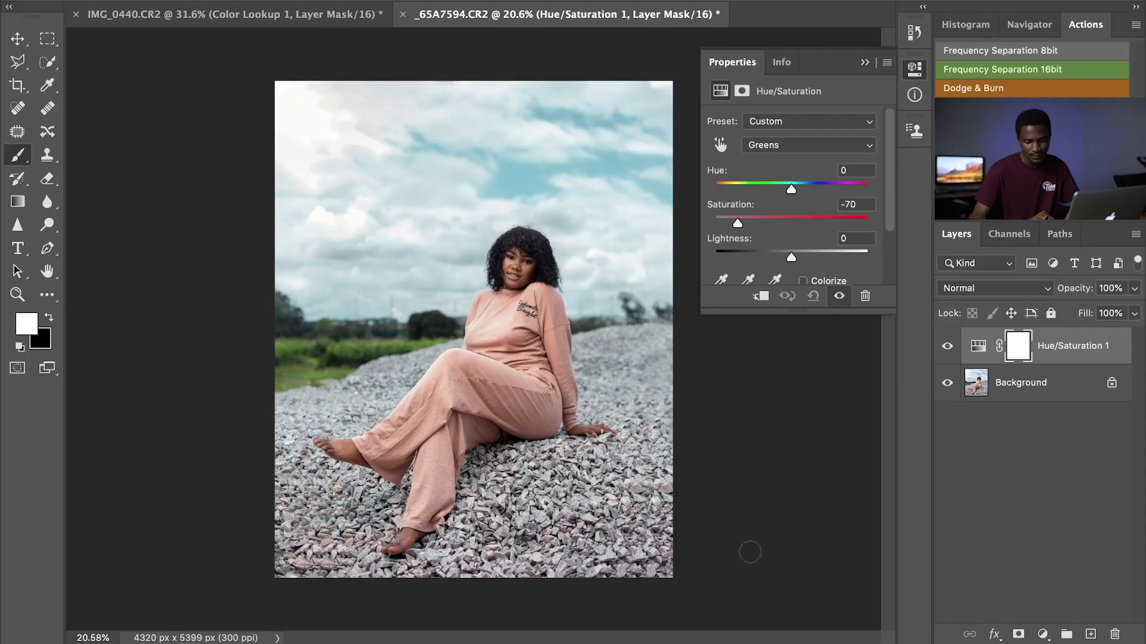
Add a second Hue/Saturation adjustment layer and set the Saturation of its Yellows to -57
left_click(1042, 633)
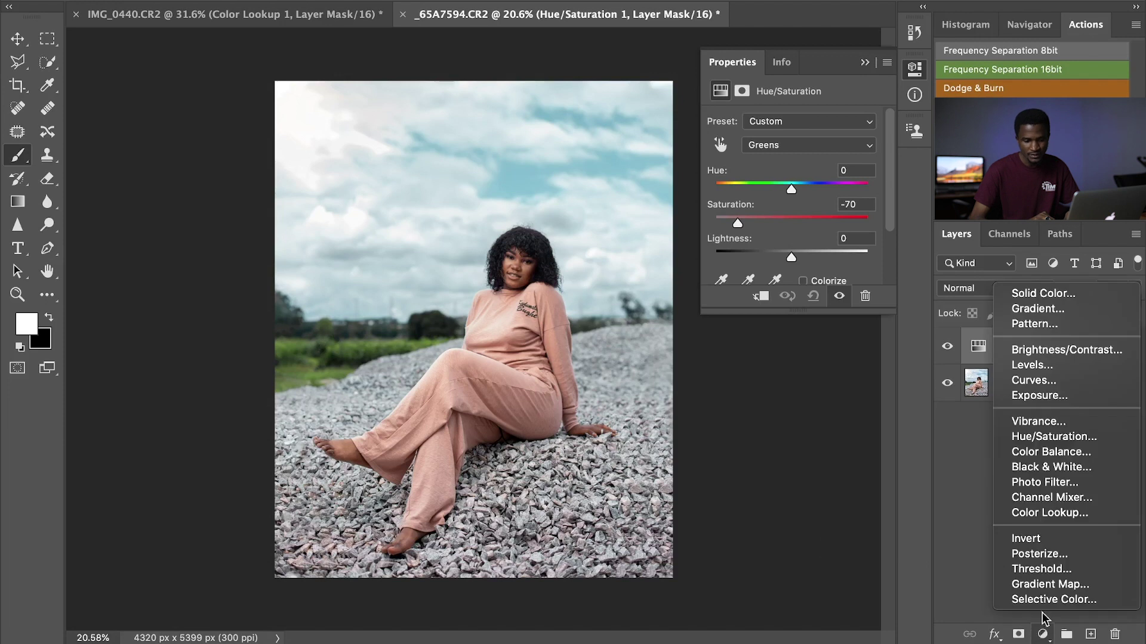
left_click(1053, 438)
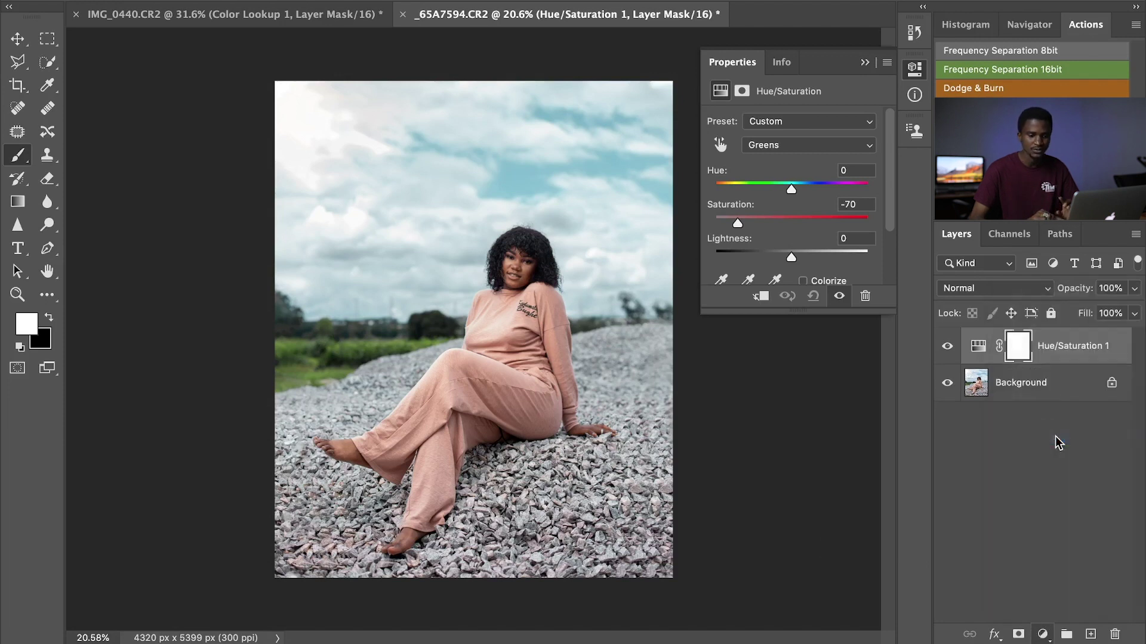
left_click(782, 151)
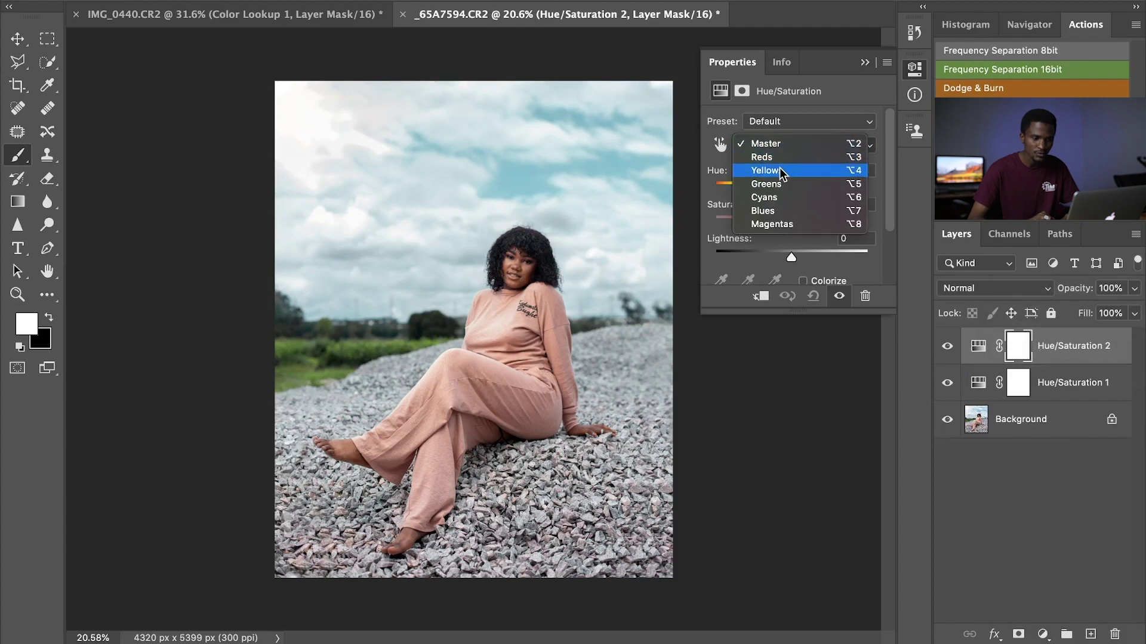
left_click(779, 169)
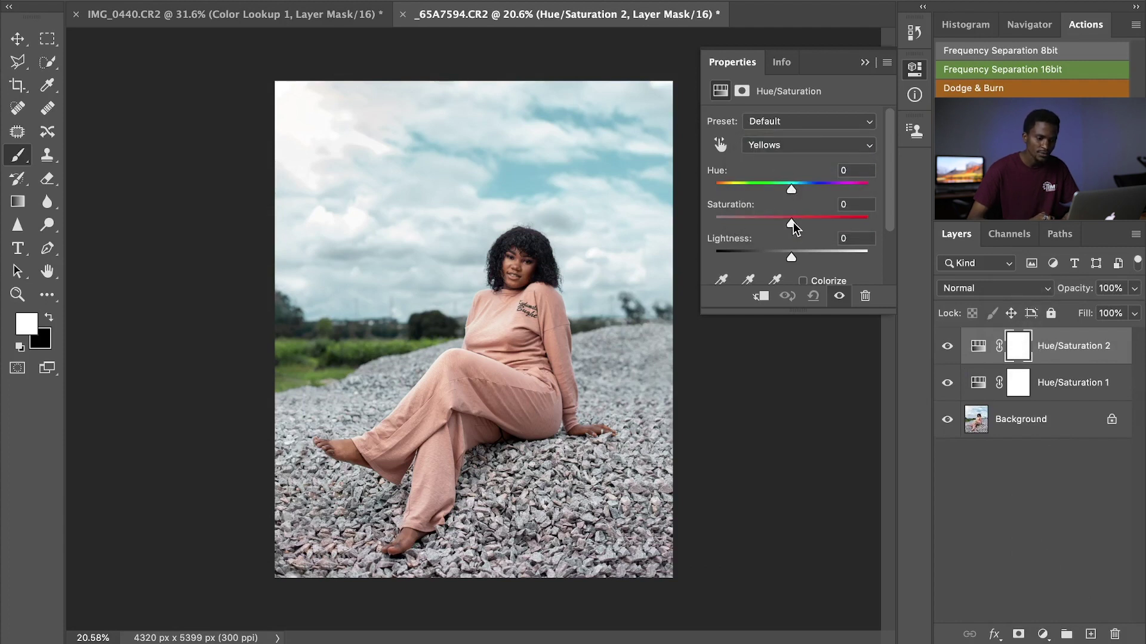
left_click_drag(792, 221, 758, 231)
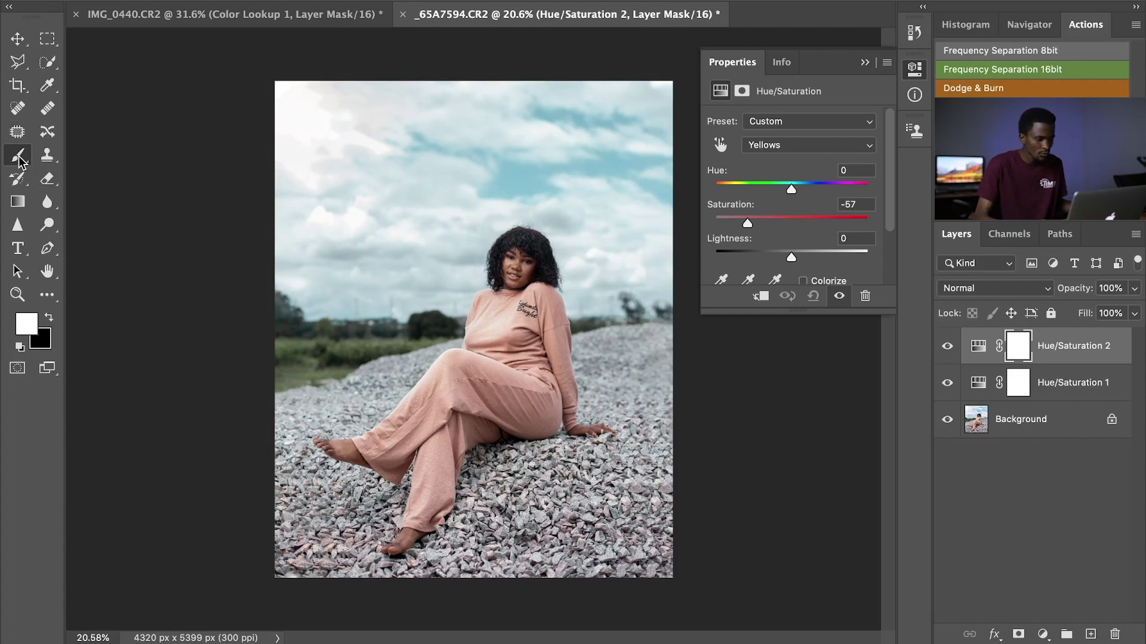
Paint the woman black on the Hue/Saturation 2 mask with an enlarged brush, and compare the photo with and without the adjustments
left_click(864, 63)
key("x")
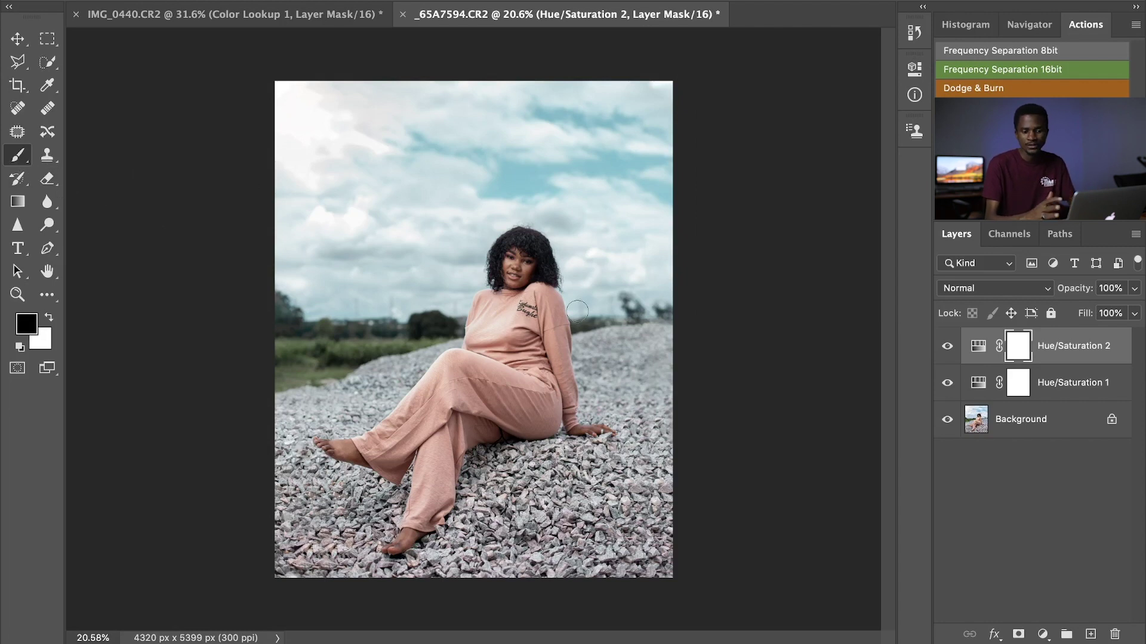
key("bracketright")
key("bracketright")
key("bracketright")
key("bracketright")
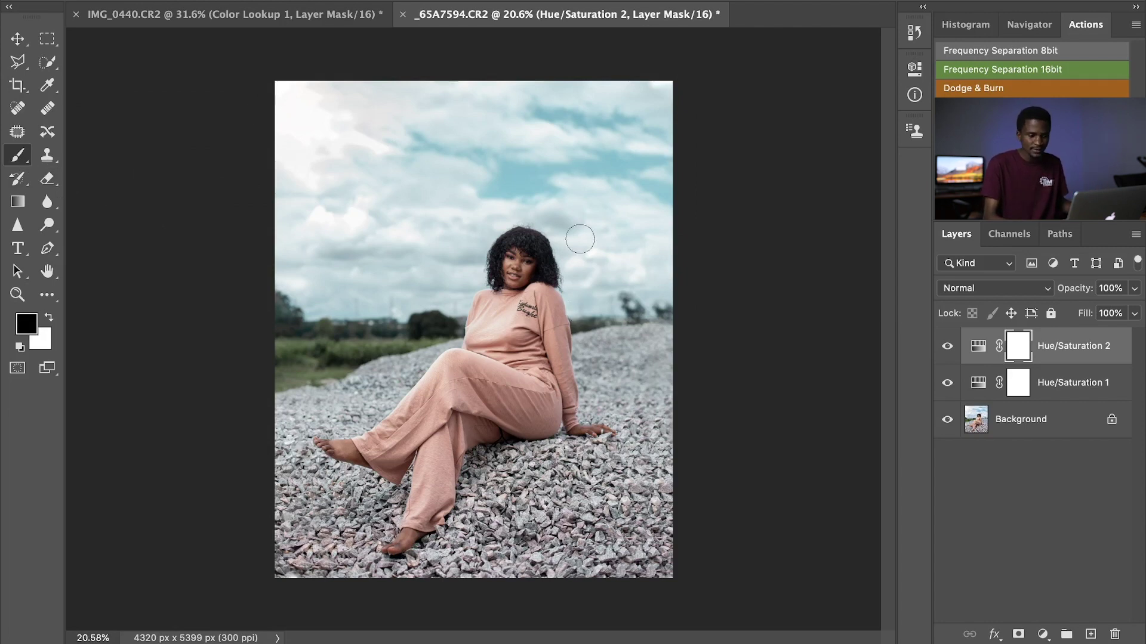
key("bracketright")
key("bracketright")
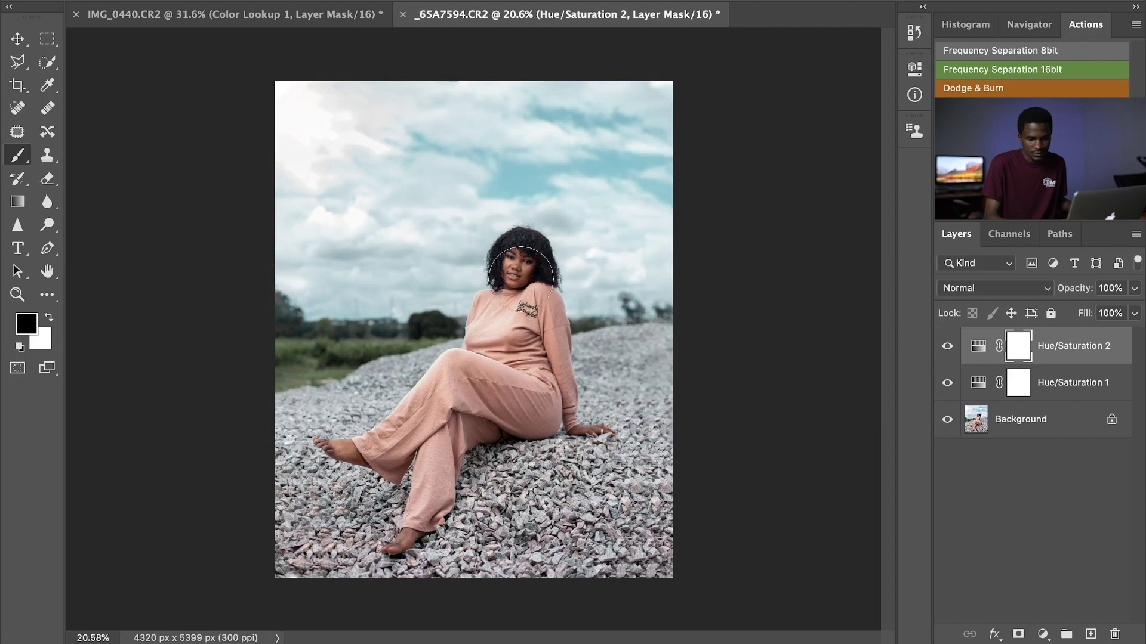
key("alt+BackSpace")
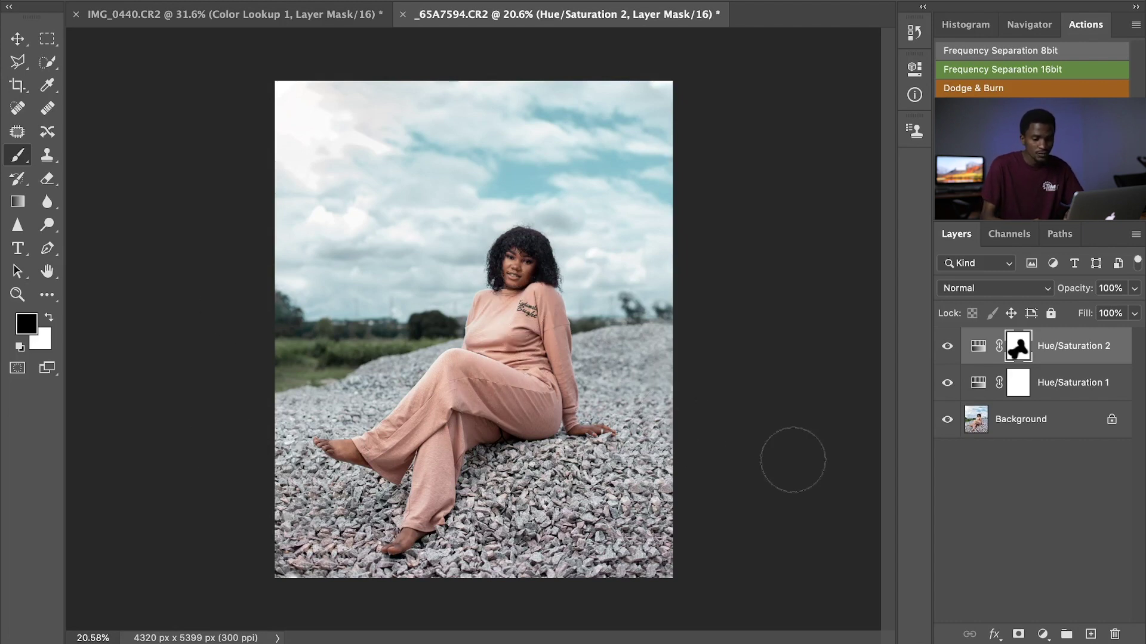
left_click(946, 421, "alt")
left_click(946, 420, "alt")
left_click(946, 421, "alt")
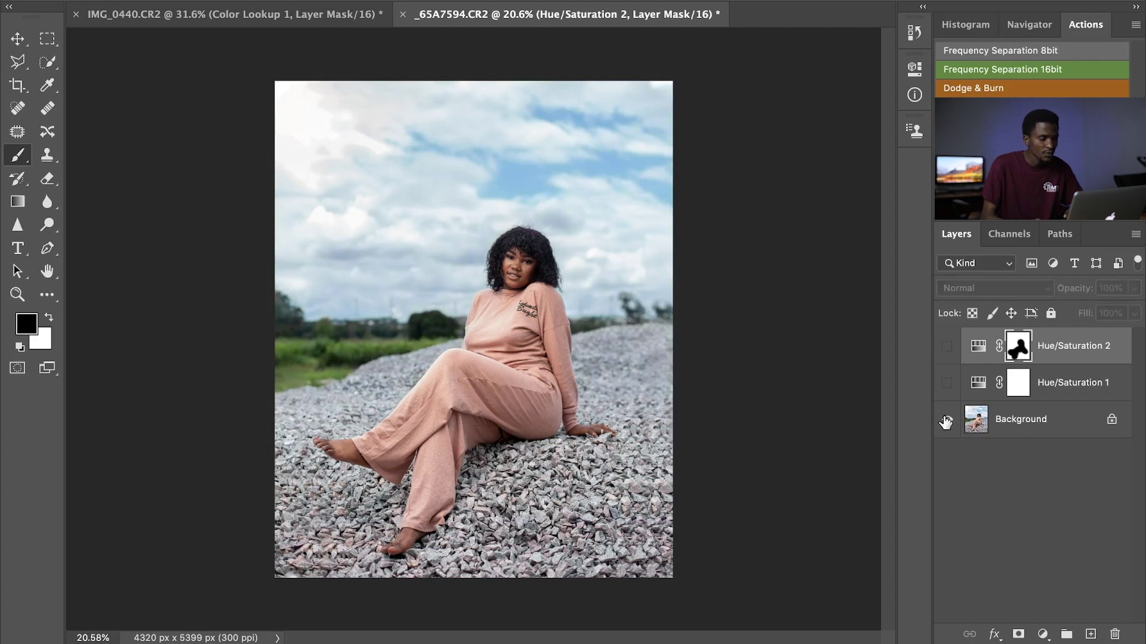
left_click(946, 420, "alt")
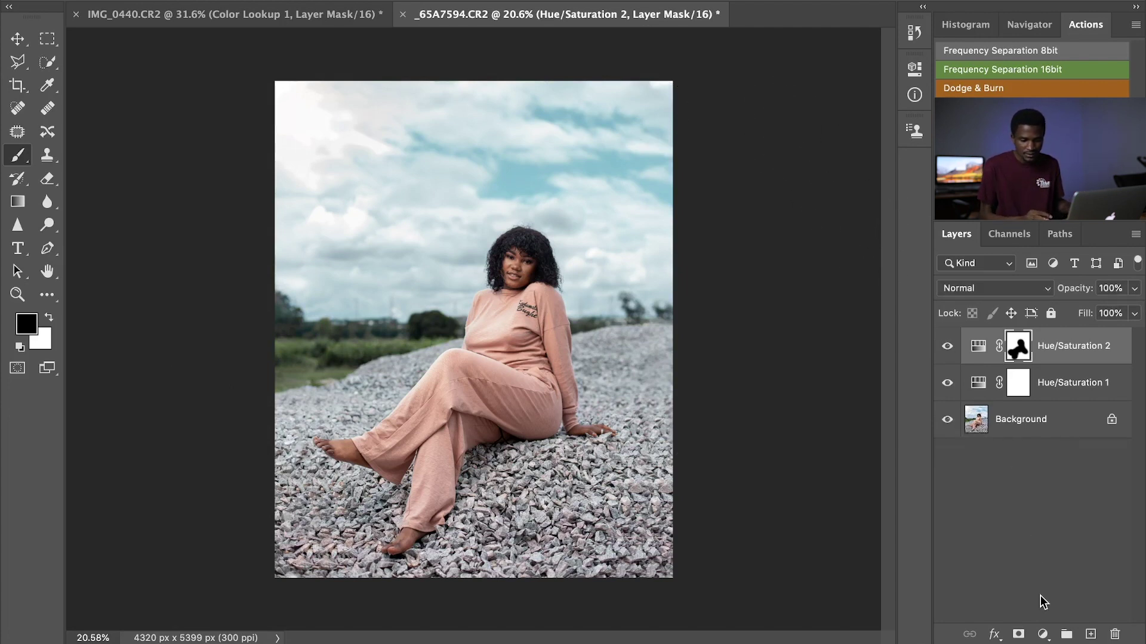
Add a Color Balance adjustment layer, set its Shadows Yellow-Blue value to +7, and compare the photo with the layer off and on
left_click(1042, 634)
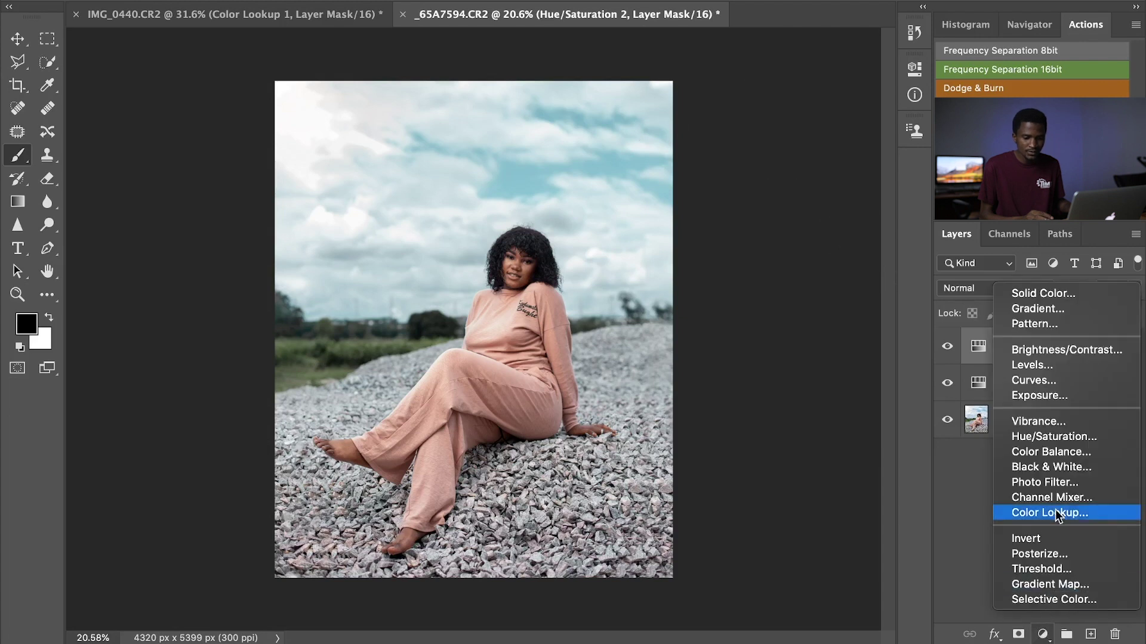
left_click(1053, 453)
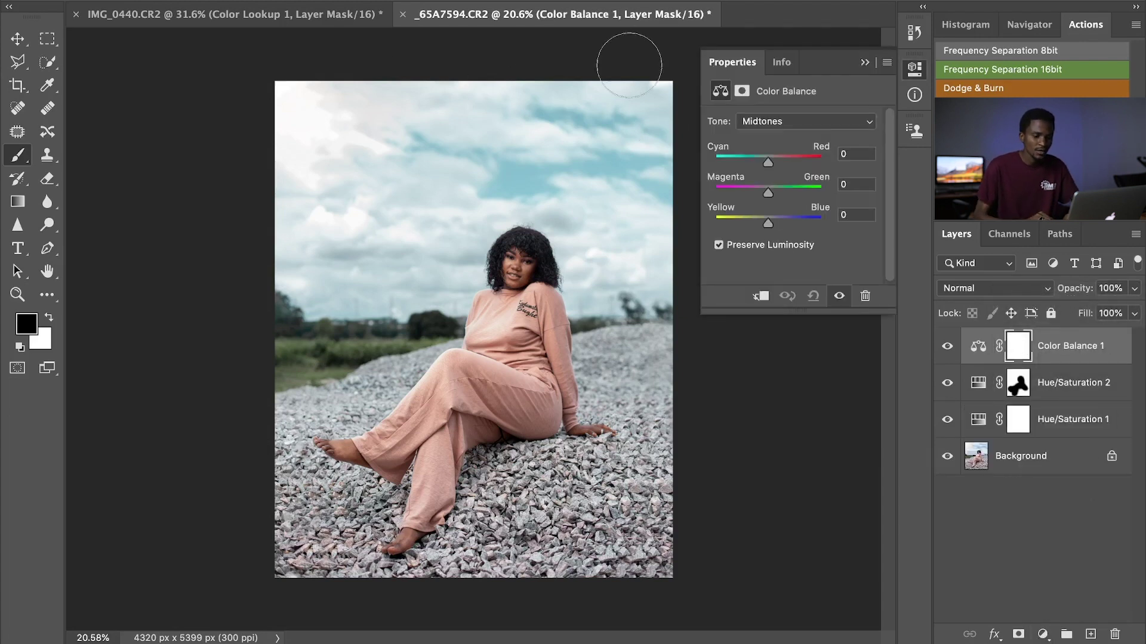
left_click(791, 122)
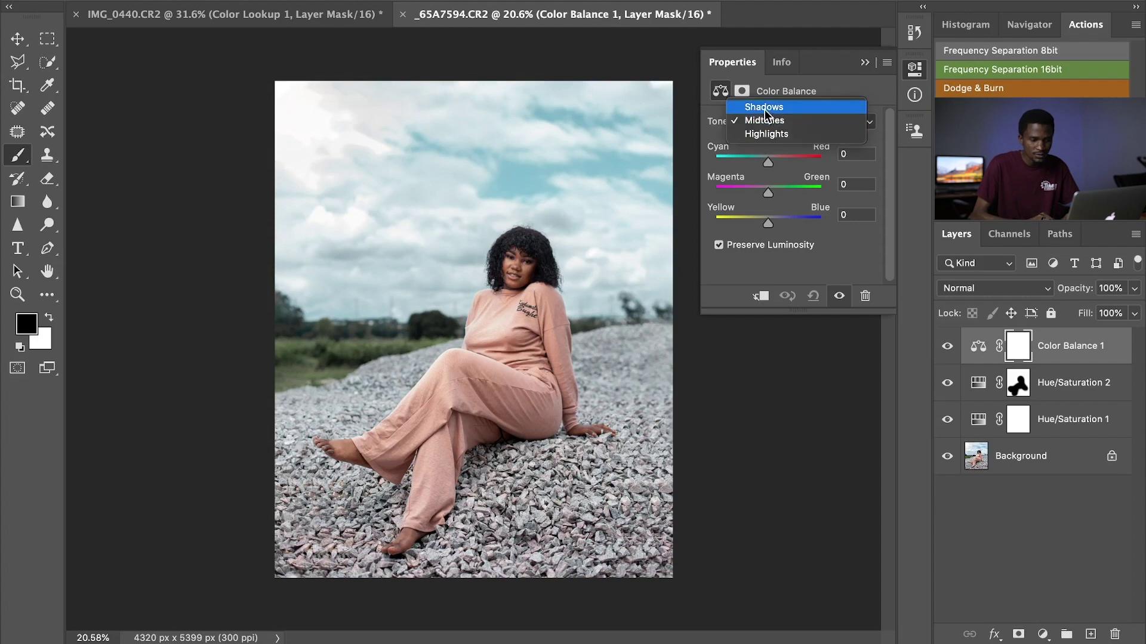
left_click(767, 107)
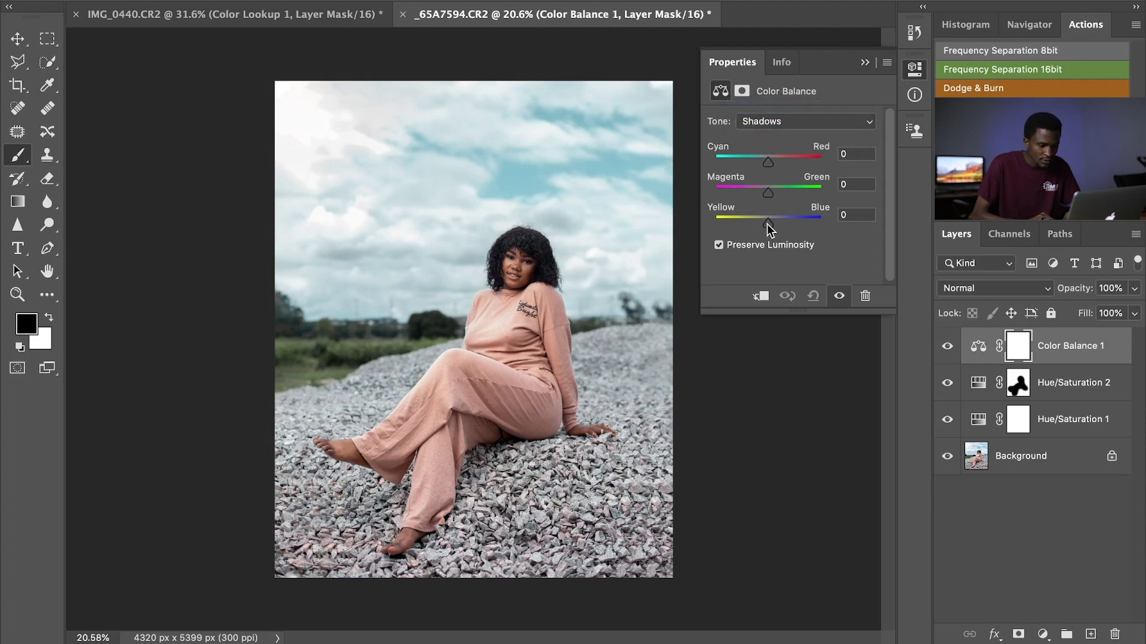
left_click_drag(767, 223, 773, 229)
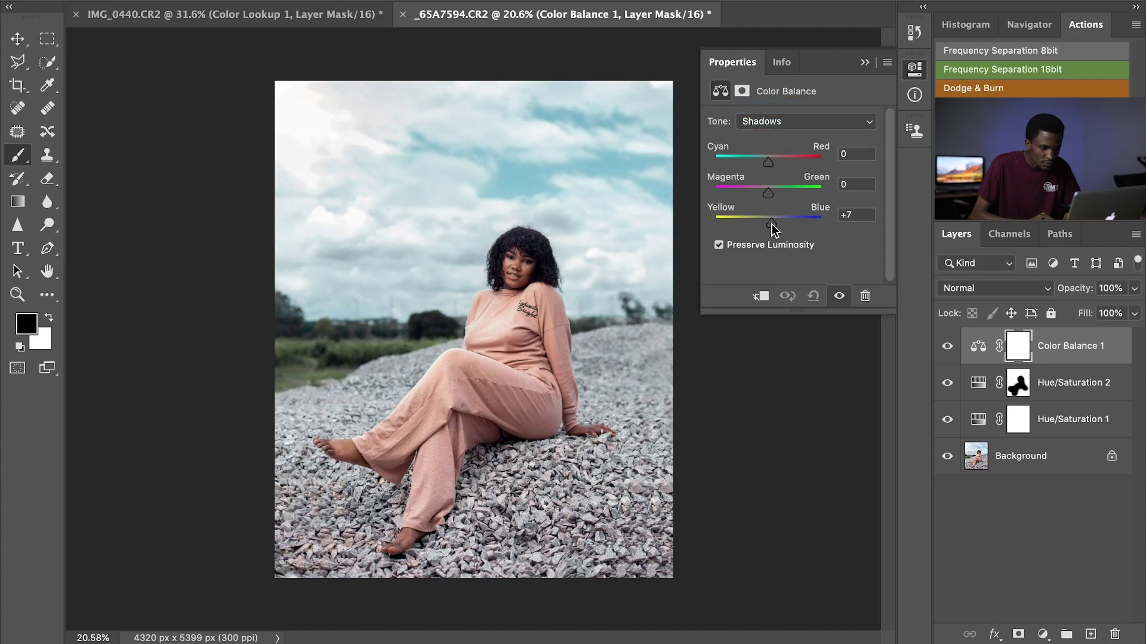
left_click(947, 348)
left_click(947, 349)
left_click(947, 348)
left_click(947, 348)
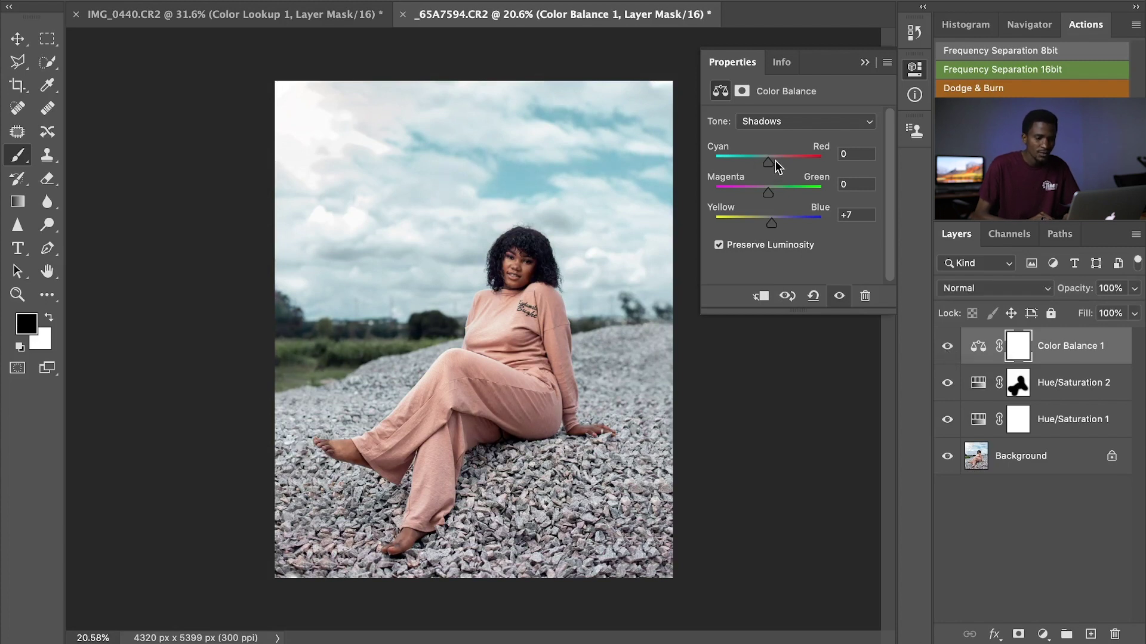
Shift the Color Balance Midtones slightly toward red and check the effect by toggling the layer's visibility
left_click(785, 122)
left_click(773, 136)
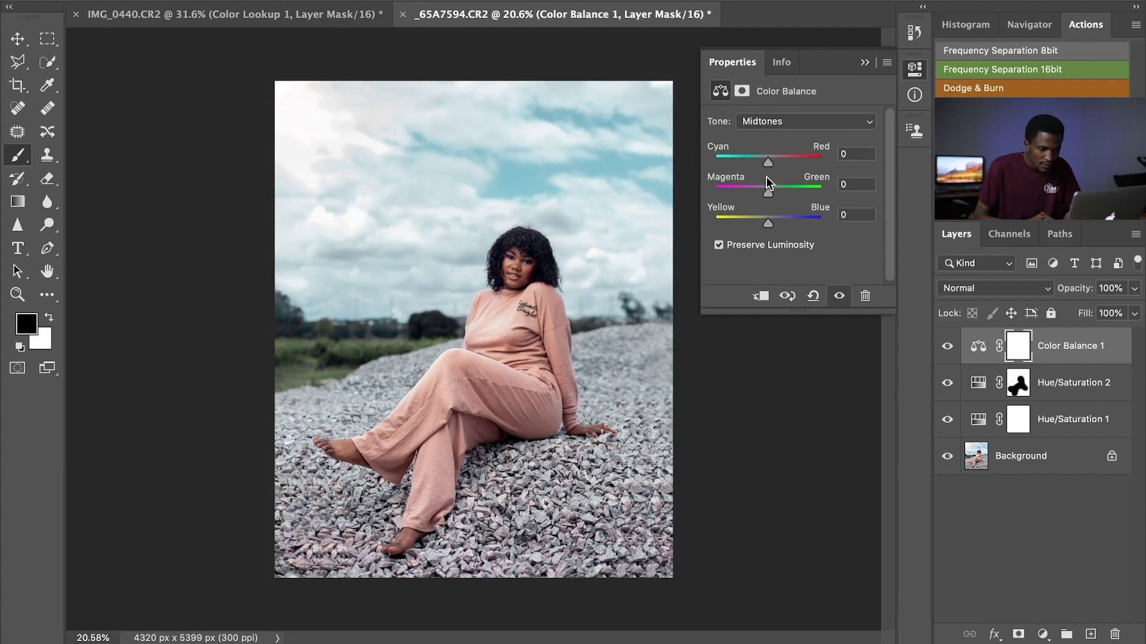
left_click_drag(766, 161, 770, 163)
left_click(948, 346)
left_click(948, 346)
left_click(948, 346)
left_click(947, 346)
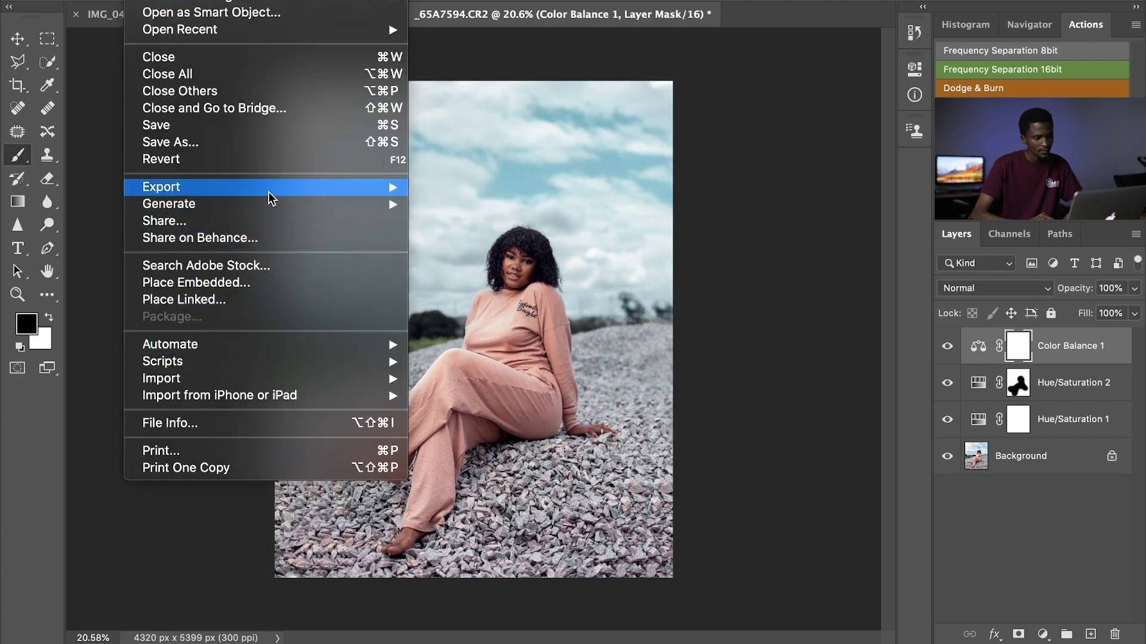
Export the outdoor grade as a color lookup table in CUBE format with 32 grid points at Medium quality
mouse_move(270, 192)
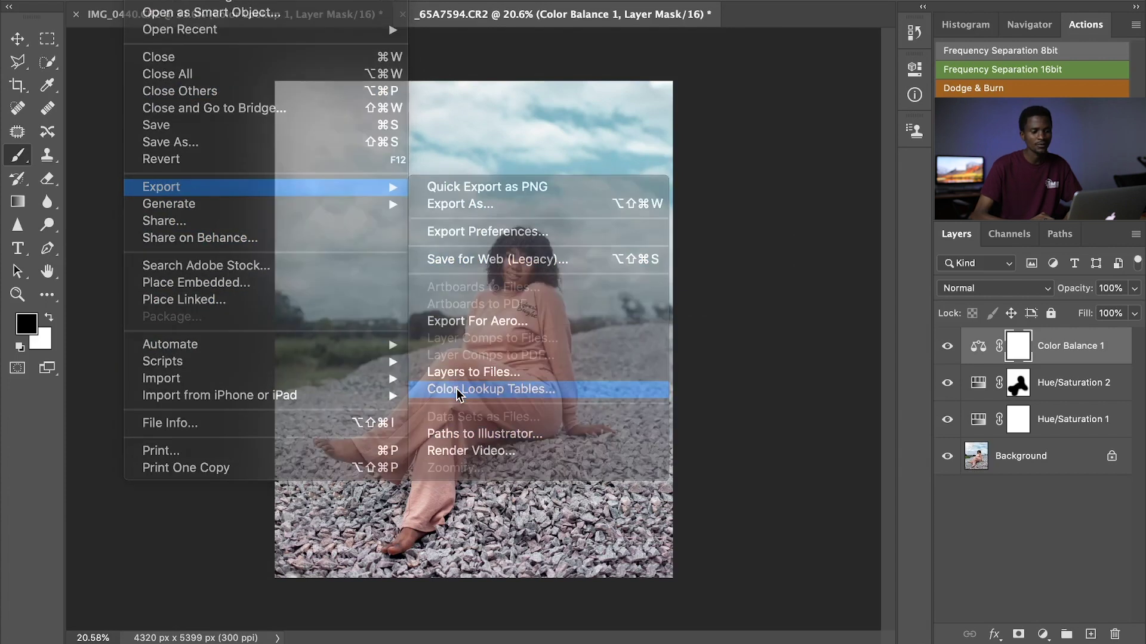
left_click(457, 391)
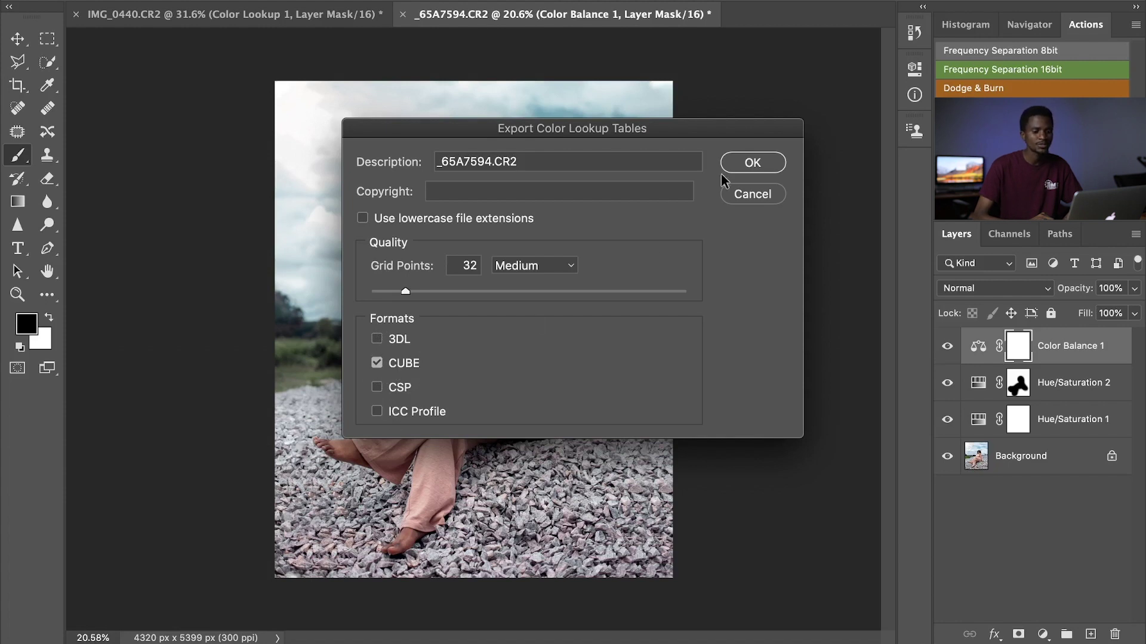
left_click(751, 165)
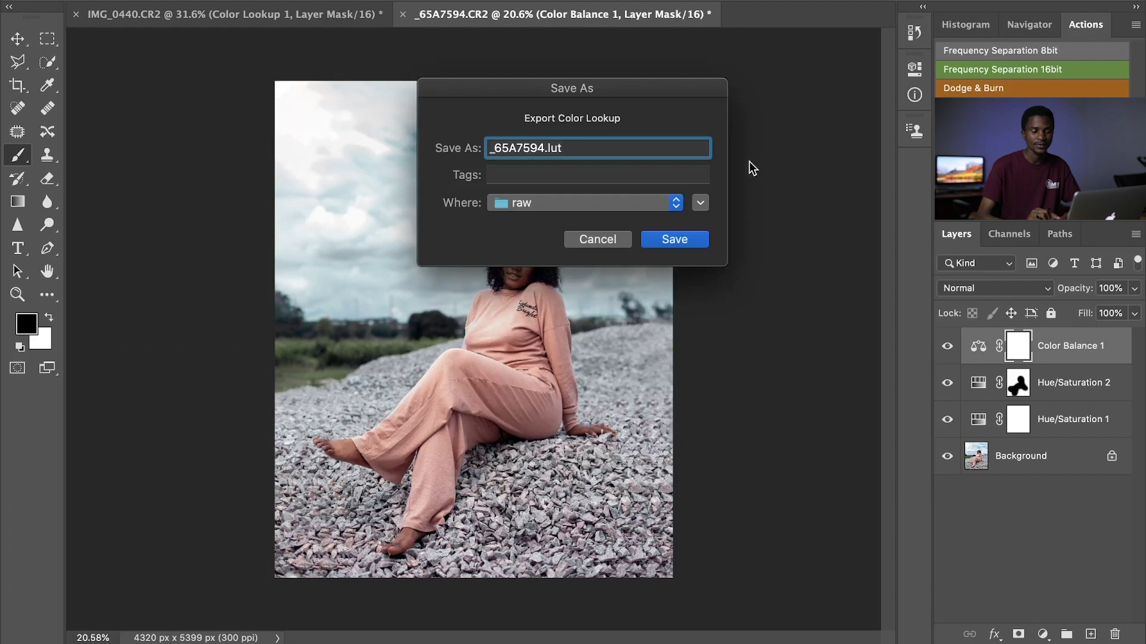
Name the color lookup export outdoor.lut and save it in the raw folder
key("Right")
key("BackSpace")
key("BackSpace")
key("BackSpace")
key("BackSpace")
key("BackSpace")
key("BackSpace")
key("BackSpace")
key("BackSpace")
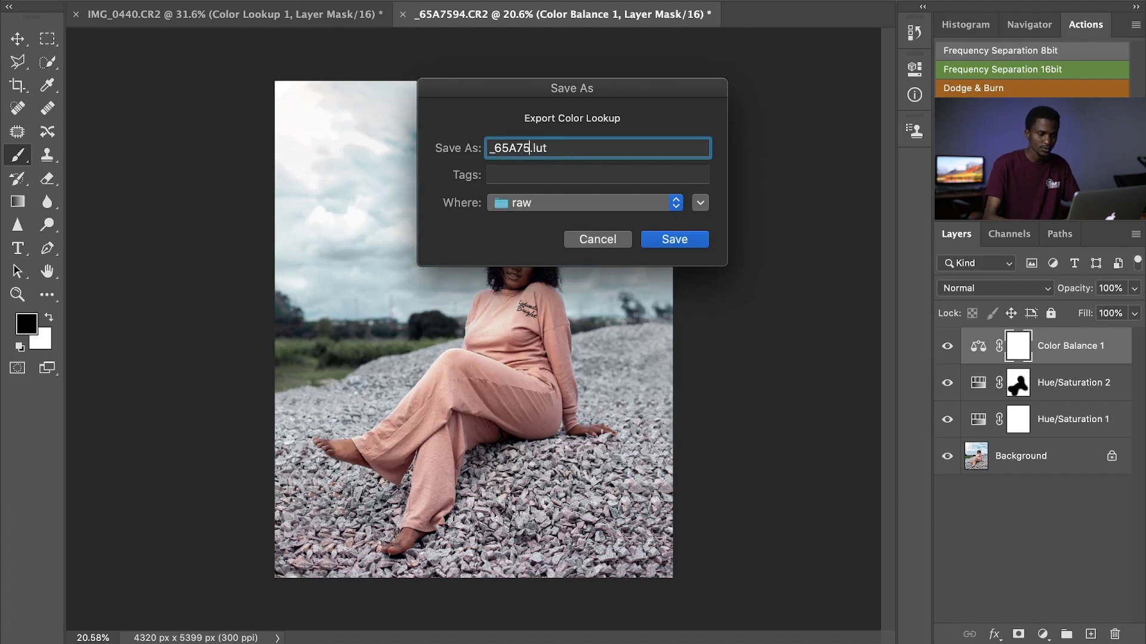
type("outdoo")
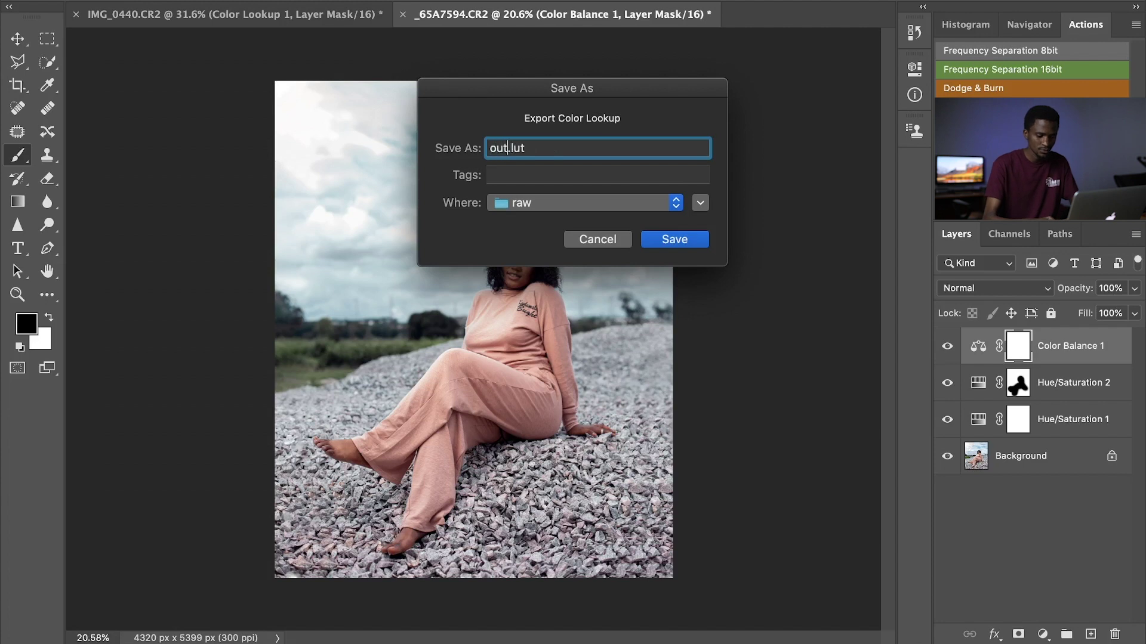
type("r")
left_click(678, 244)
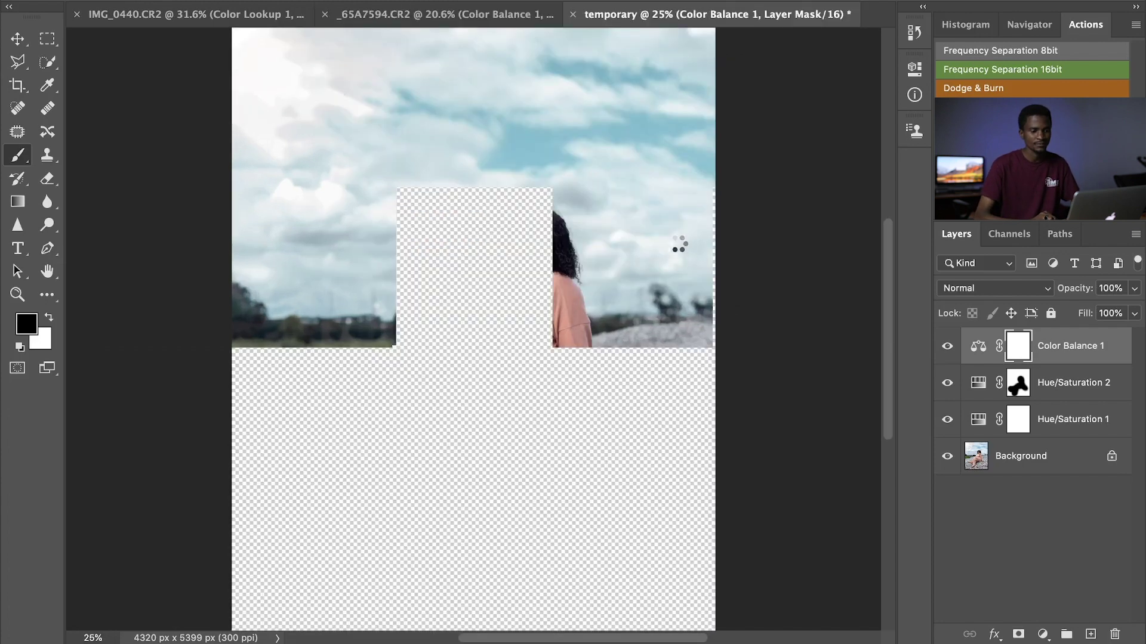